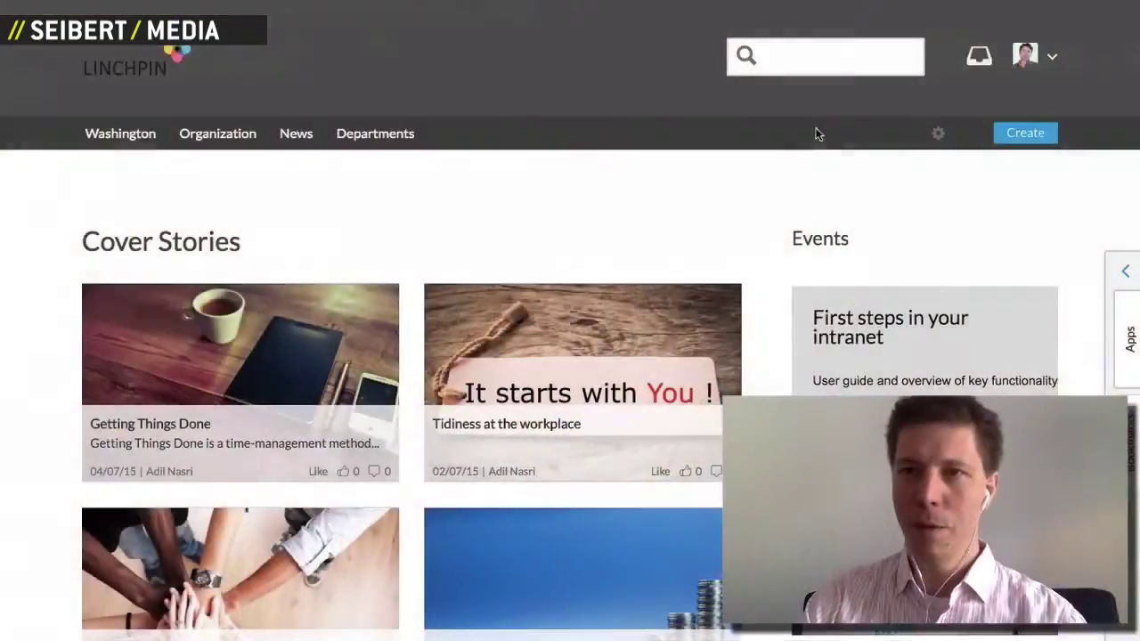
Create a new Marketing space page and choose the Draw.io diagram template at the bottom of the list
{"action": "left_click", "coordinate": [1017, 135]}
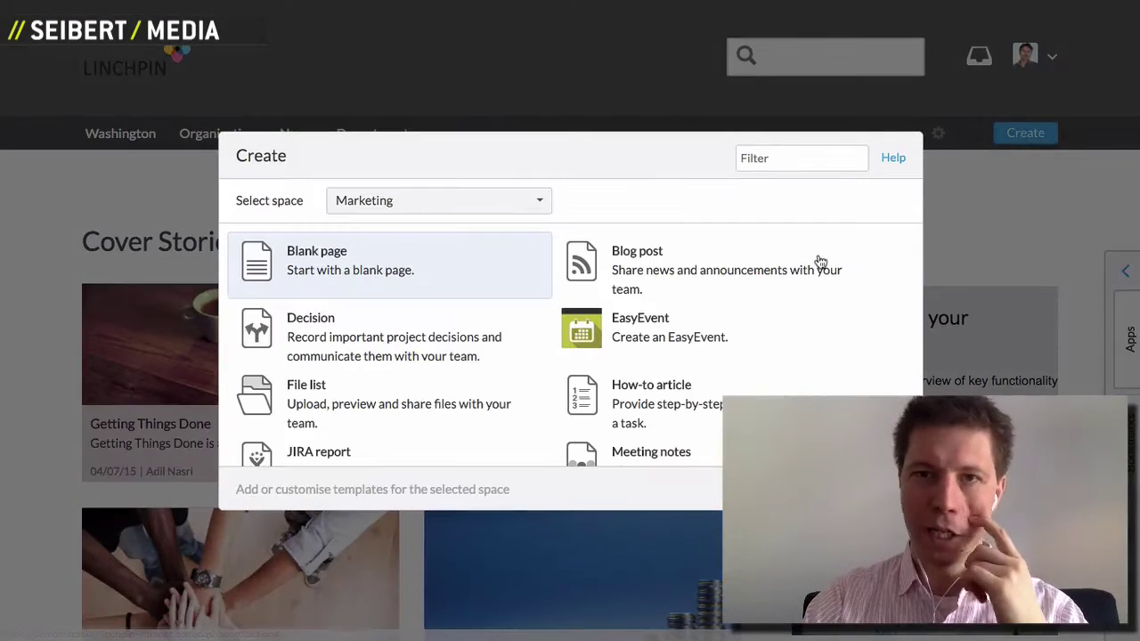
{"action": "scroll", "coordinate": [575, 389], "scroll_direction": "down", "scroll_amount": 5}
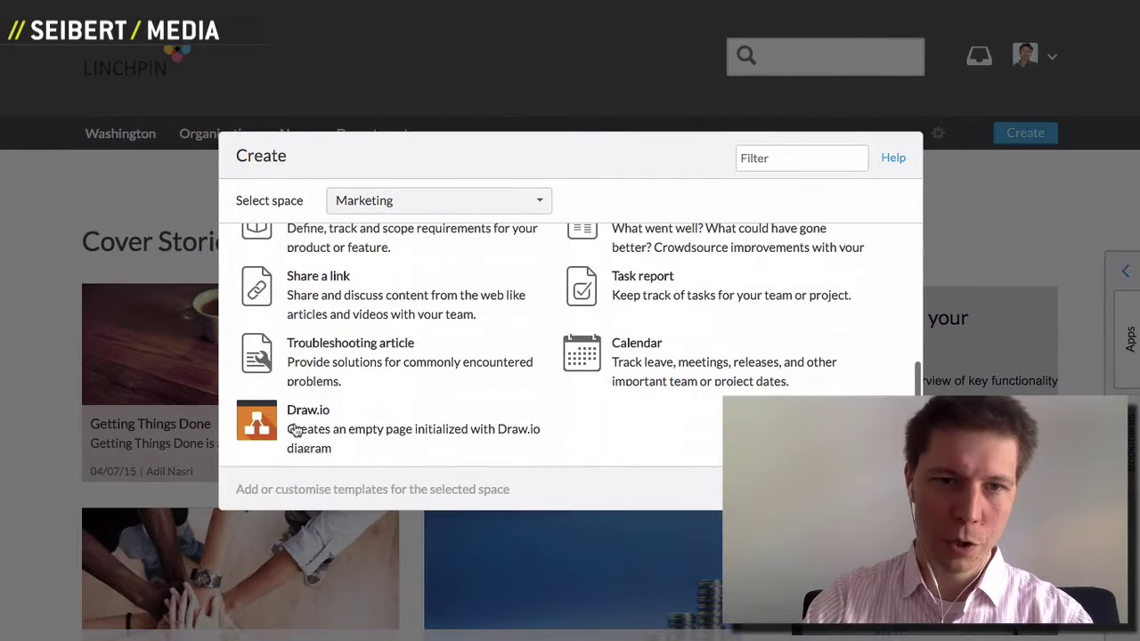
{"action": "left_click", "coordinate": [294, 430]}
Start the Draw.io diagram from the City Org template under Charts
{"action": "left_click", "coordinate": [294, 430]}
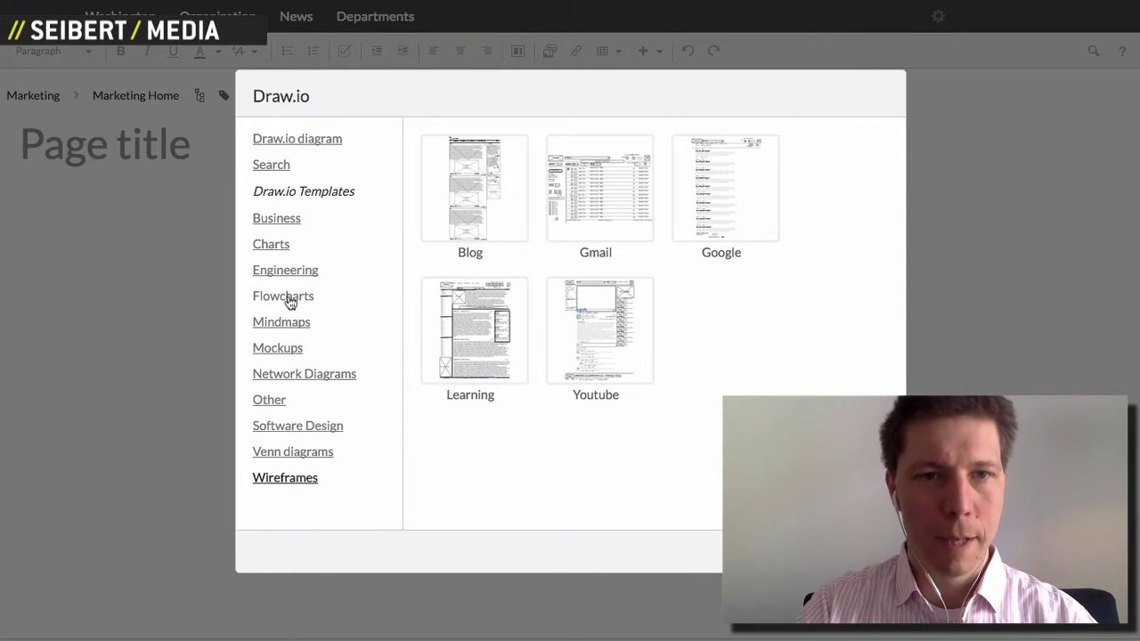
{"action": "left_click", "coordinate": [280, 223]}
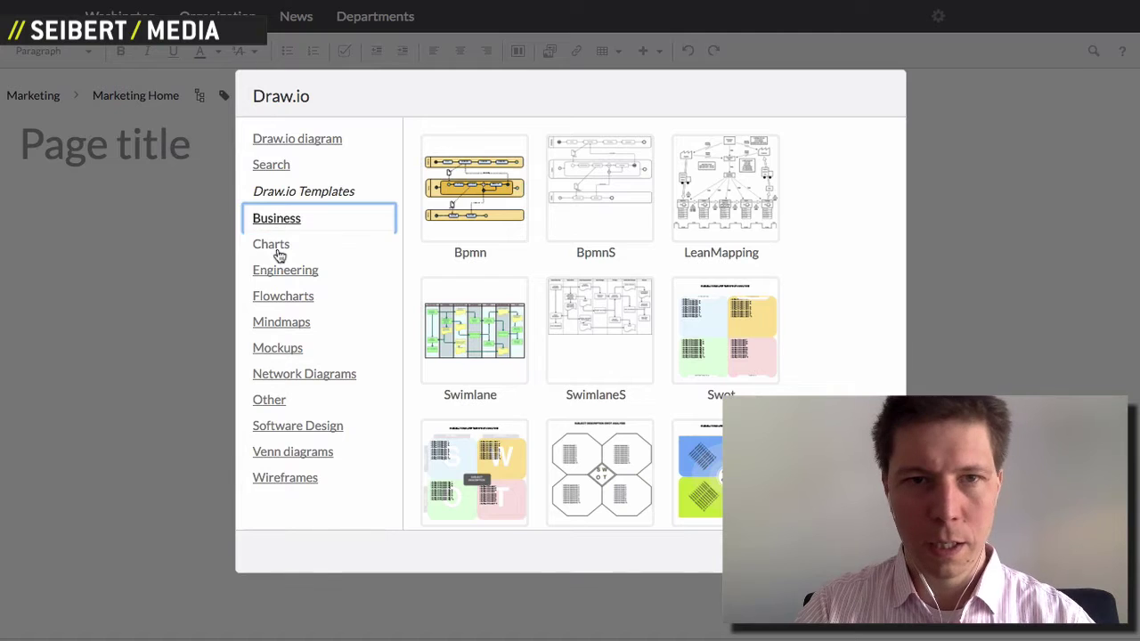
{"action": "left_click", "coordinate": [280, 255]}
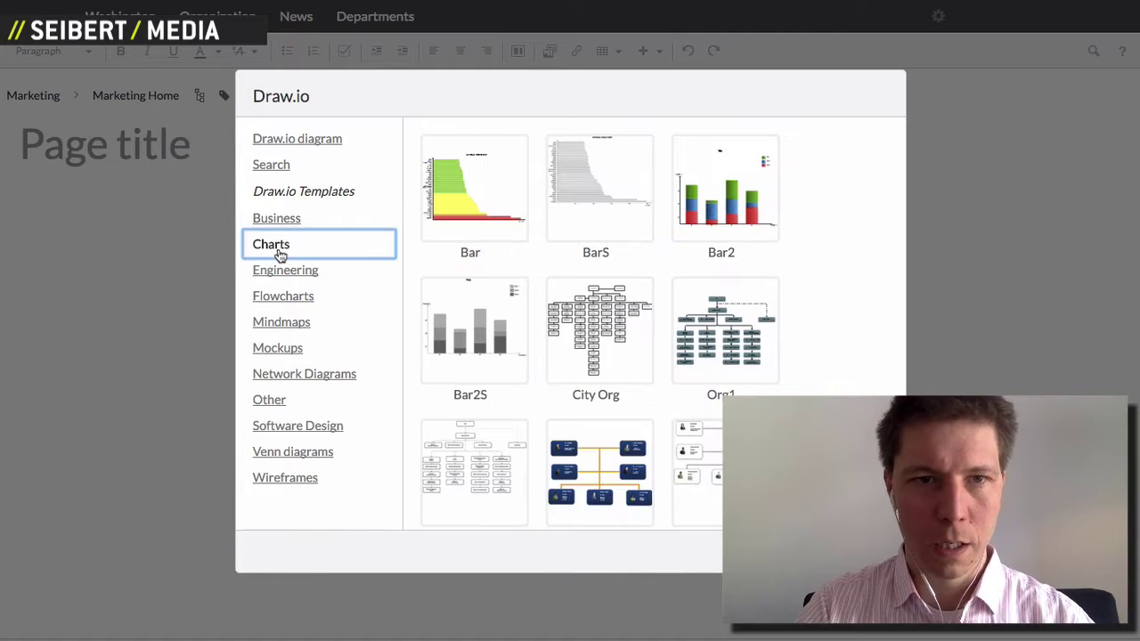
{"action": "left_click", "coordinate": [564, 345]}
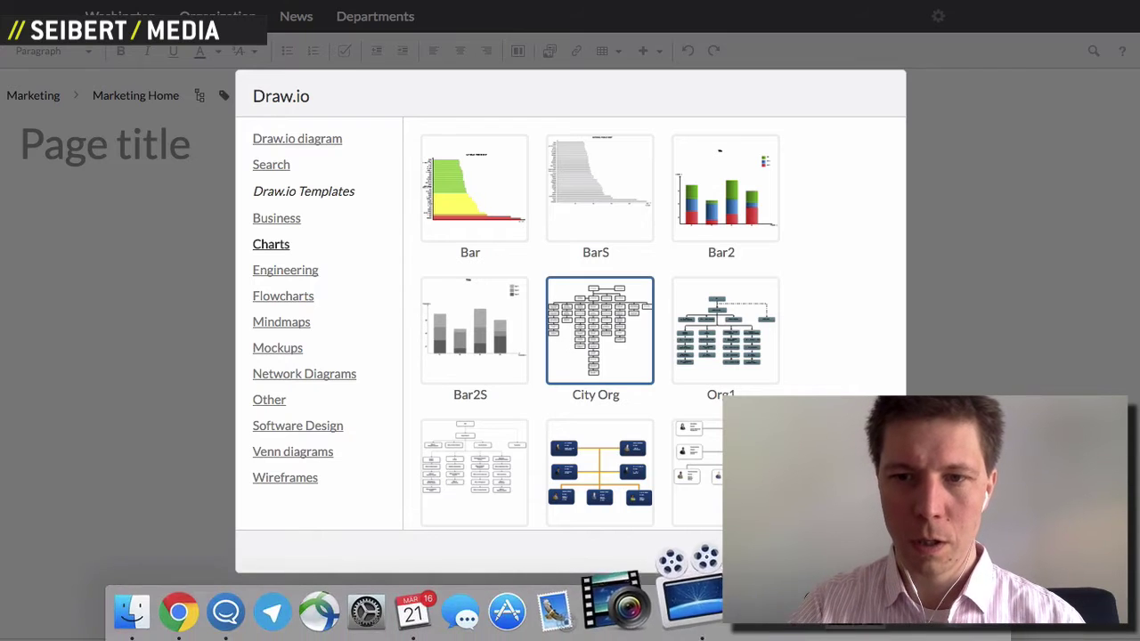
{"action": "left_click", "coordinate": [863, 552]}
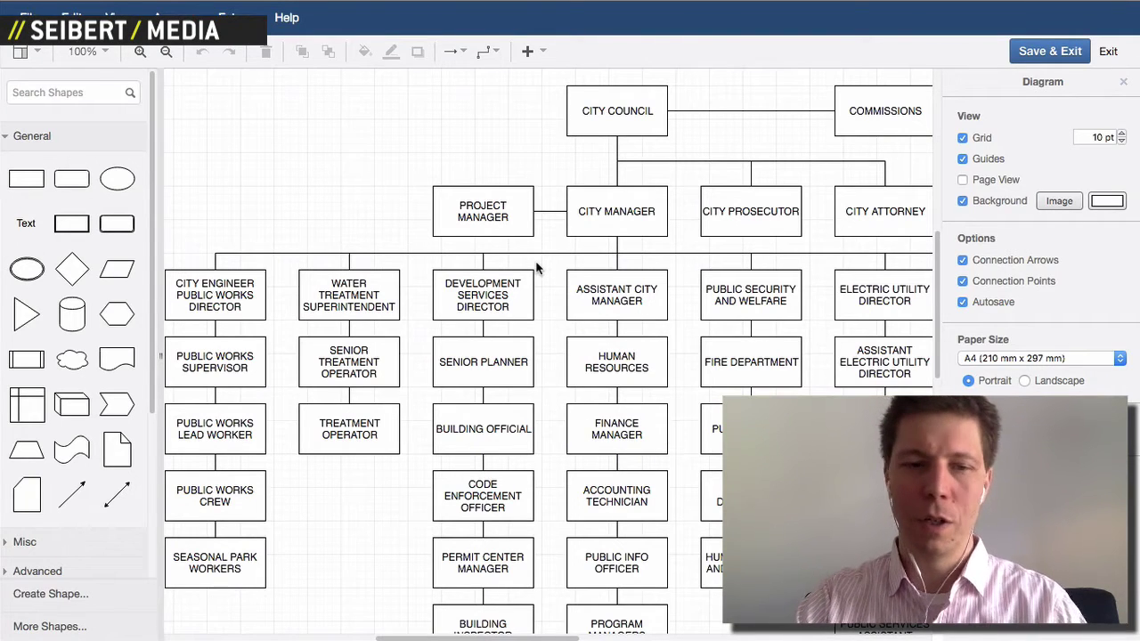
Close the Organigramm tab, view the pworgchart2011.jpg reference image, then return to the editor
{"action": "mouse_move", "coordinate": [498, 4]}
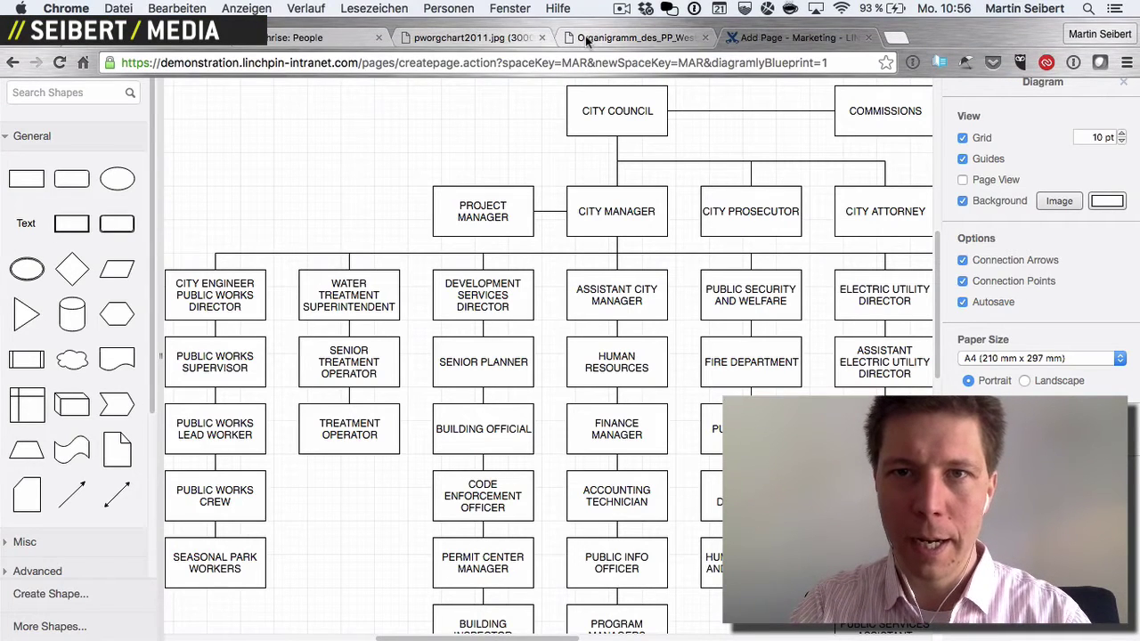
{"action": "left_click", "coordinate": [705, 38]}
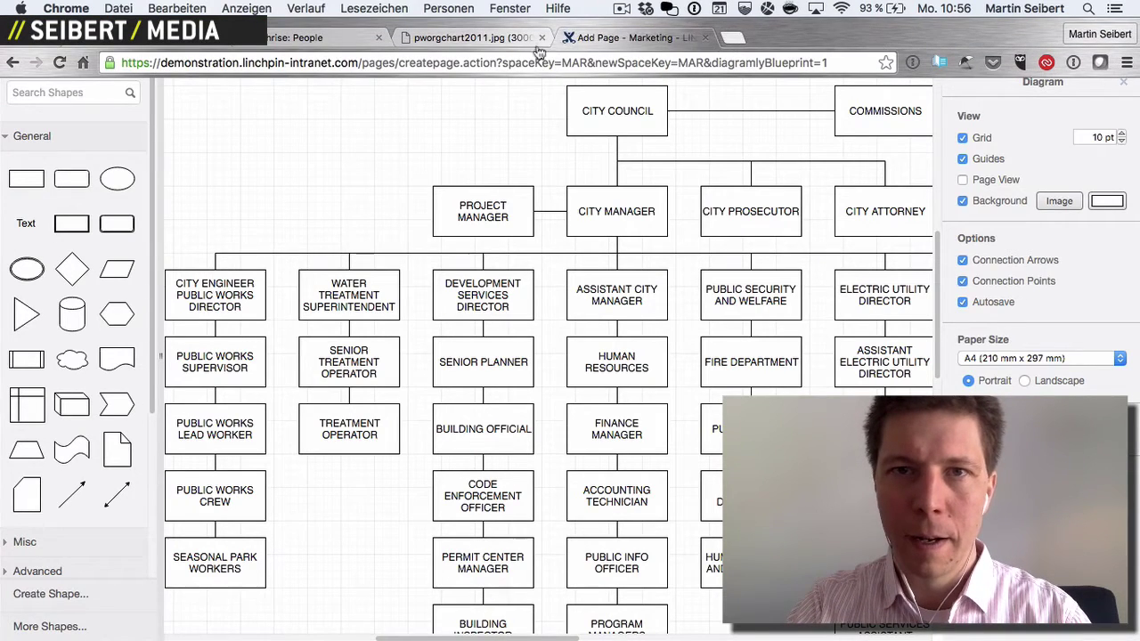
{"action": "left_click", "coordinate": [498, 38]}
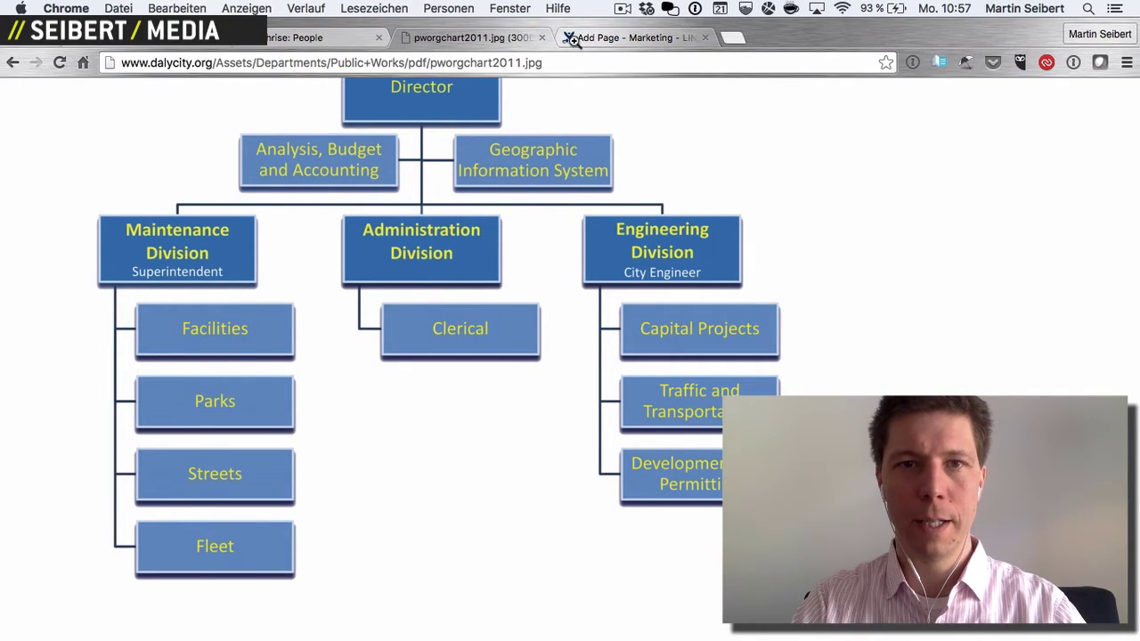
{"action": "left_click", "coordinate": [572, 39]}
Relabel the top CITY COUNCIL box as Director
{"action": "left_click", "coordinate": [624, 114]}
{"action": "double_click", "coordinate": [628, 116]}
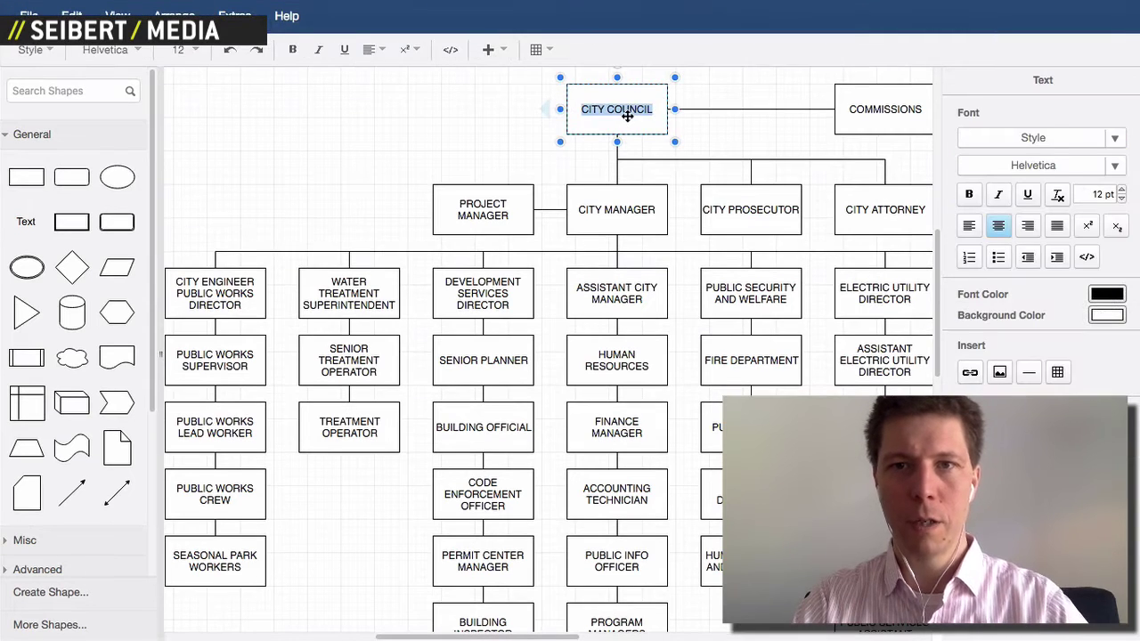
{"action": "type", "text": "Director"}
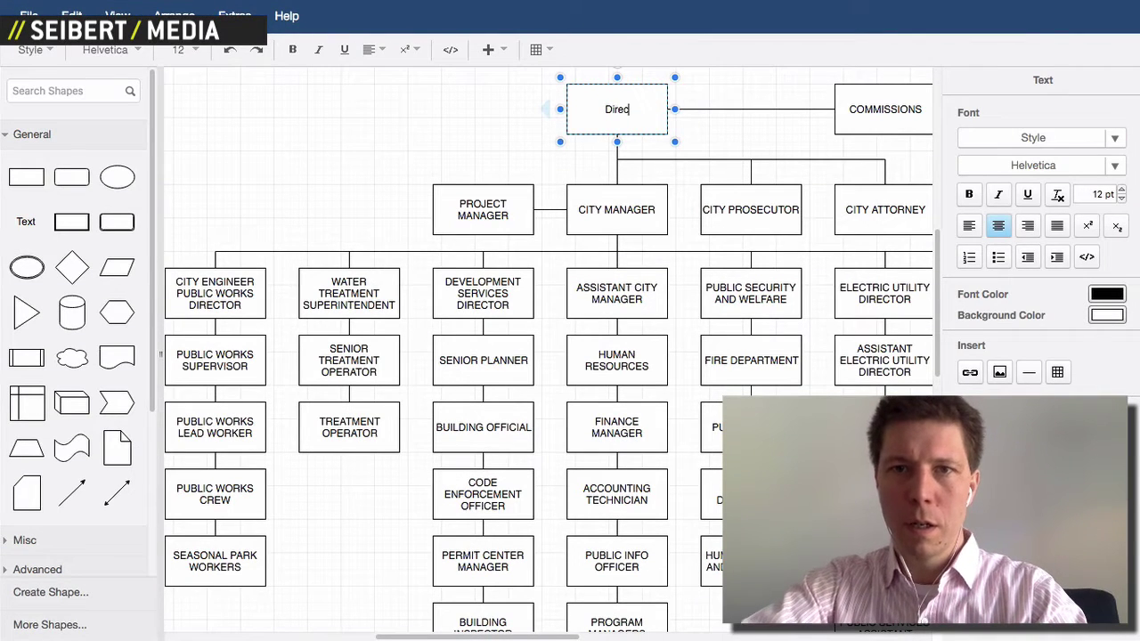
Delete the COMMISSIONS box and its connector, then view the reference chart
{"action": "left_click", "coordinate": [879, 106]}
{"action": "key", "text": "Delete"}
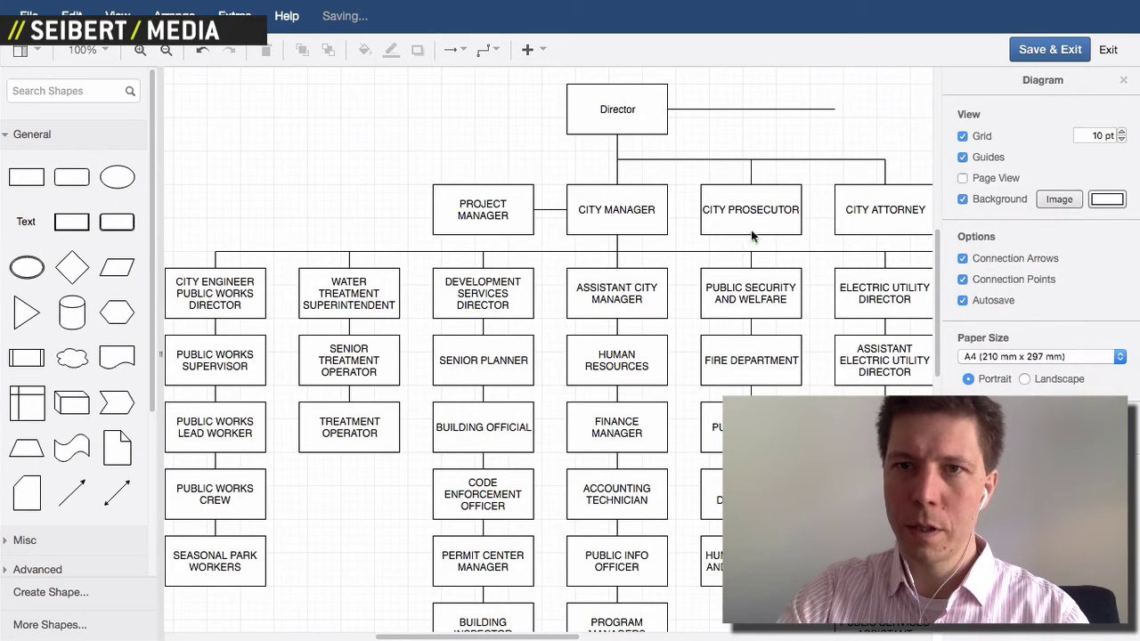
{"action": "left_click", "coordinate": [763, 108]}
{"action": "key", "text": "Delete"}
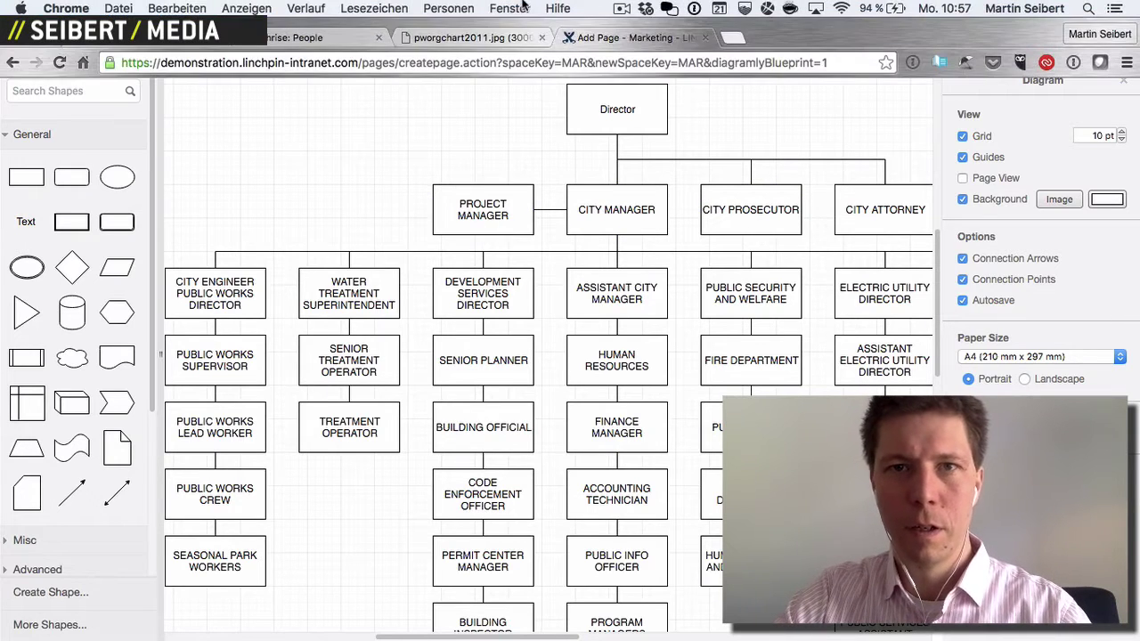
{"action": "left_click", "coordinate": [498, 38]}
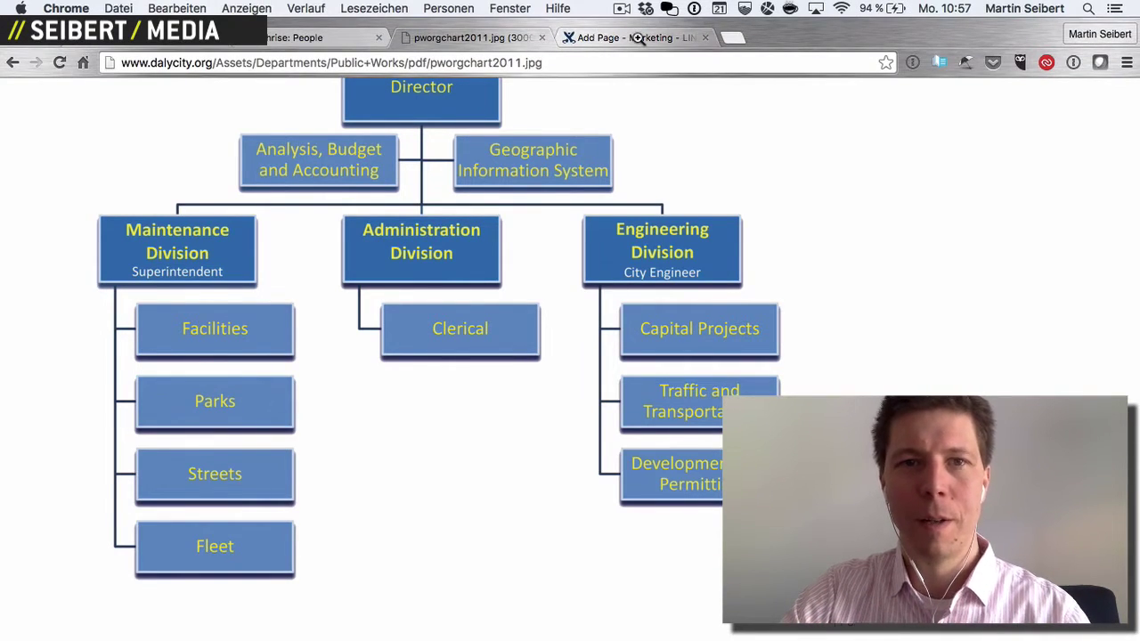
Relabel the PROJECT MANAGER box as 'Analysis, Budget & Accounting'
{"action": "left_click", "coordinate": [638, 38]}
{"action": "double_click", "coordinate": [478, 210]}
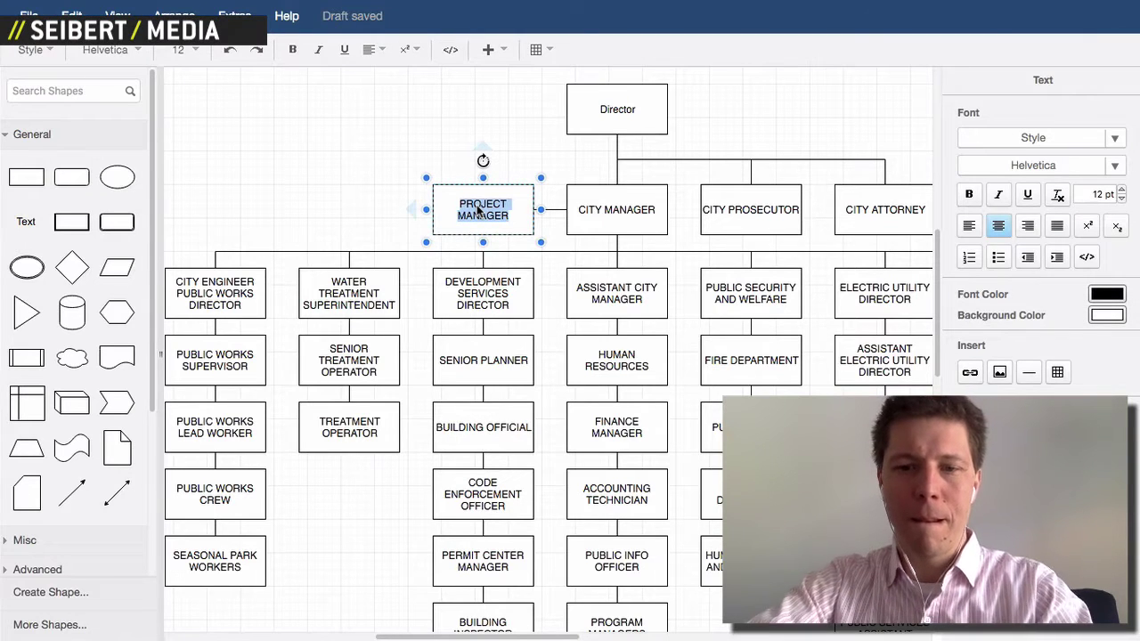
{"action": "type", "text": "Analysis, Budget"}
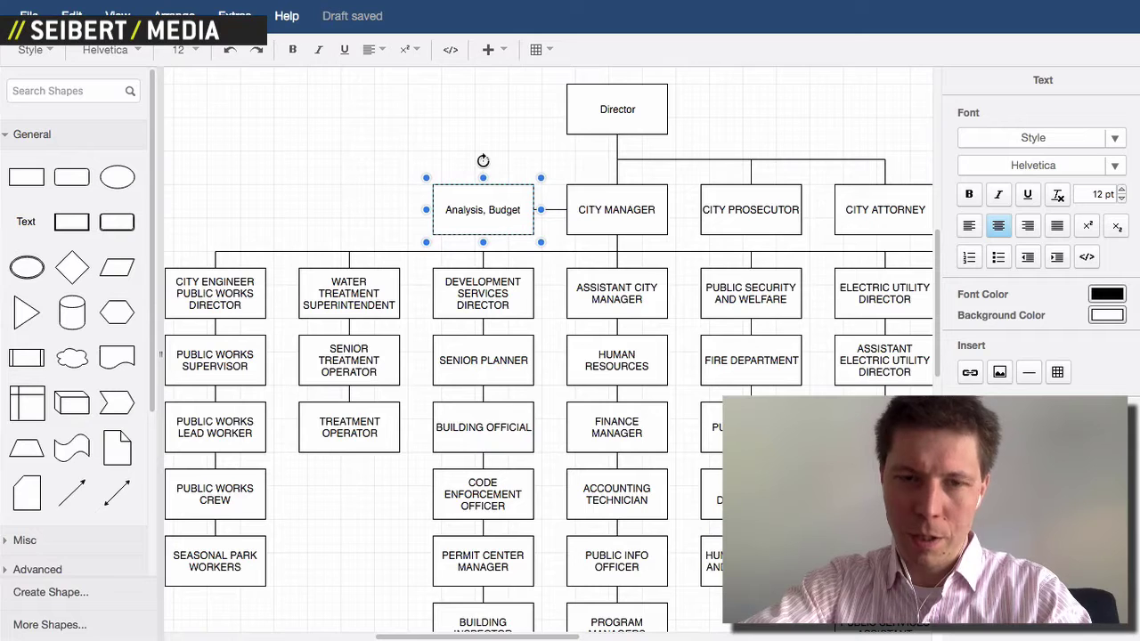
{"action": "type", "text": " & Accoun"}
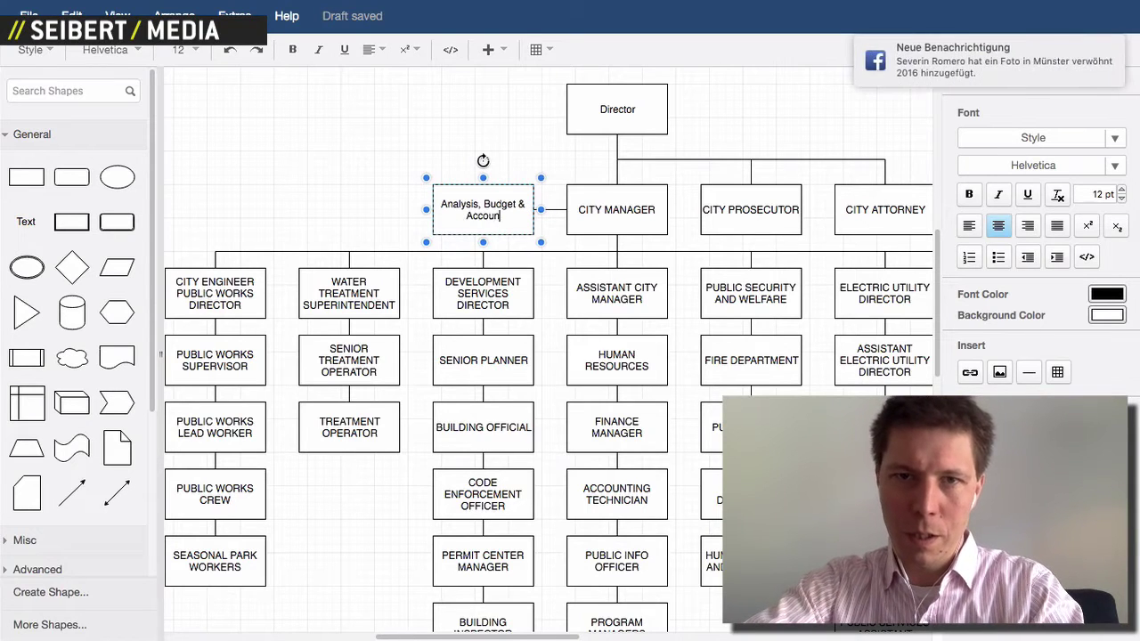
{"action": "type", "text": "ting"}
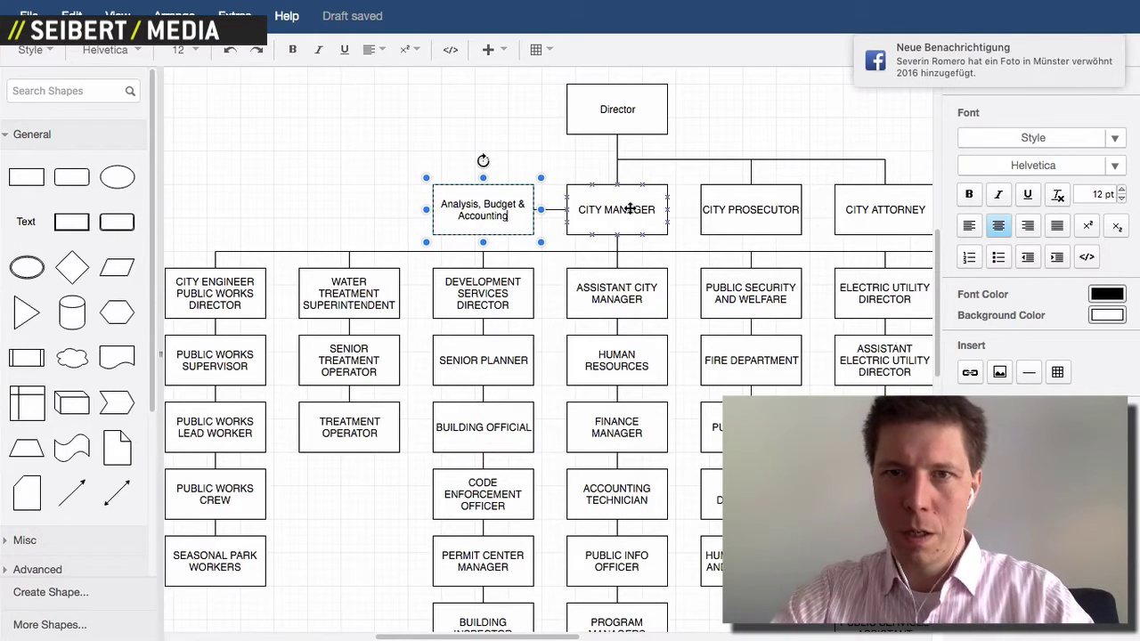
Relabel the CITY PROSECUTOR box as 'Geographic Information System', checking the reference image
{"action": "double_click", "coordinate": [734, 211]}
{"action": "type", "text": "Geo"}
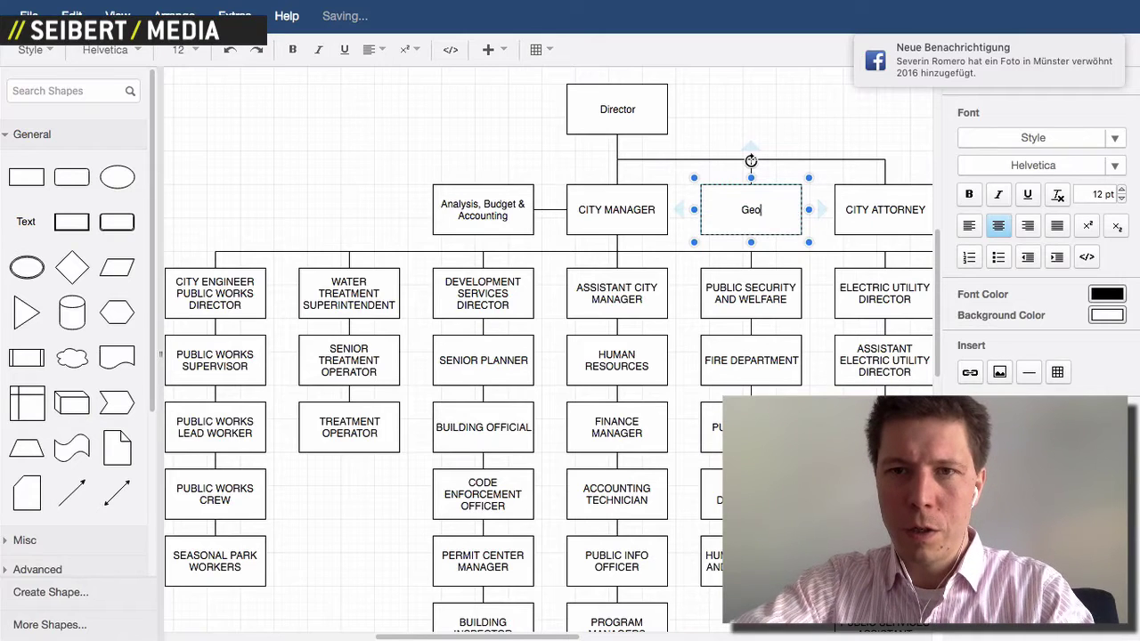
{"action": "type", "text": "graphix"}
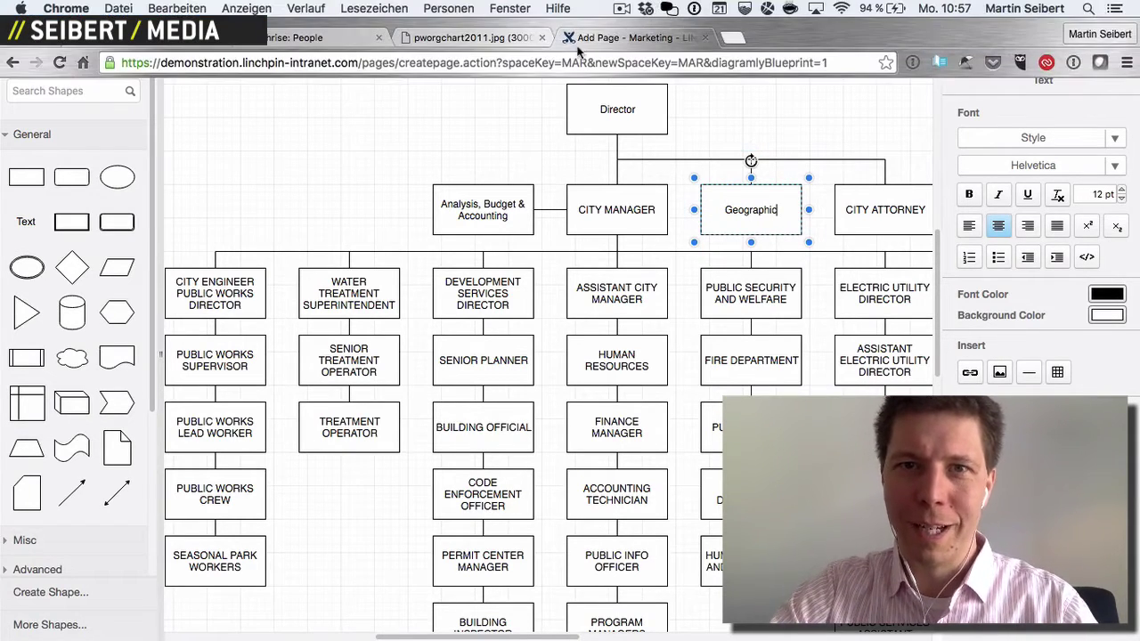
{"action": "left_click", "coordinate": [515, 38]}
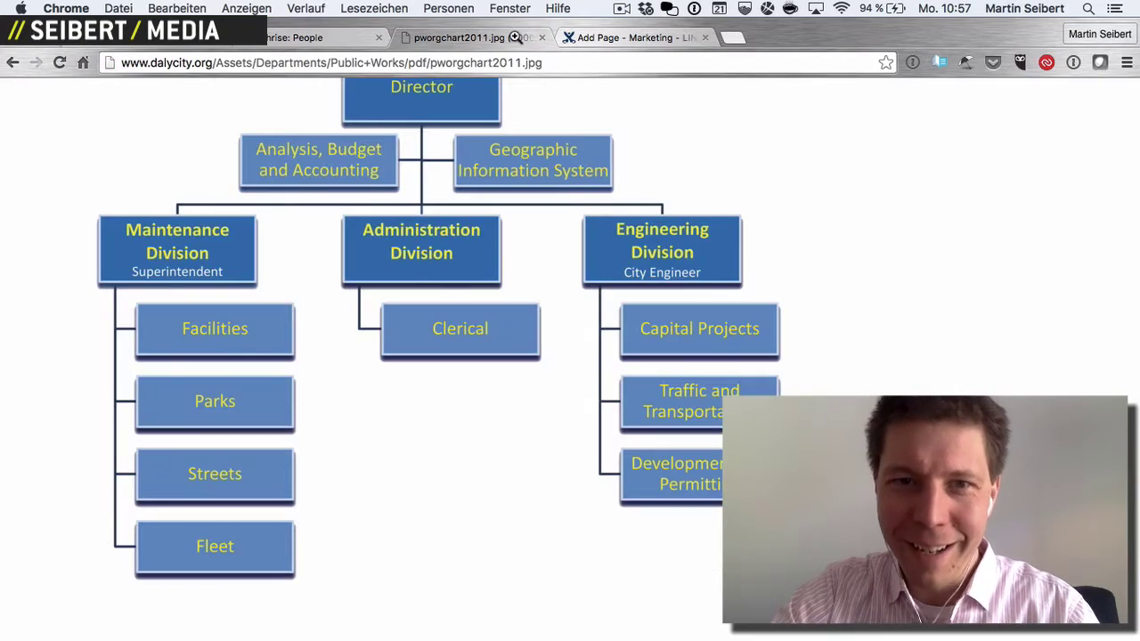
{"action": "left_click", "coordinate": [613, 37]}
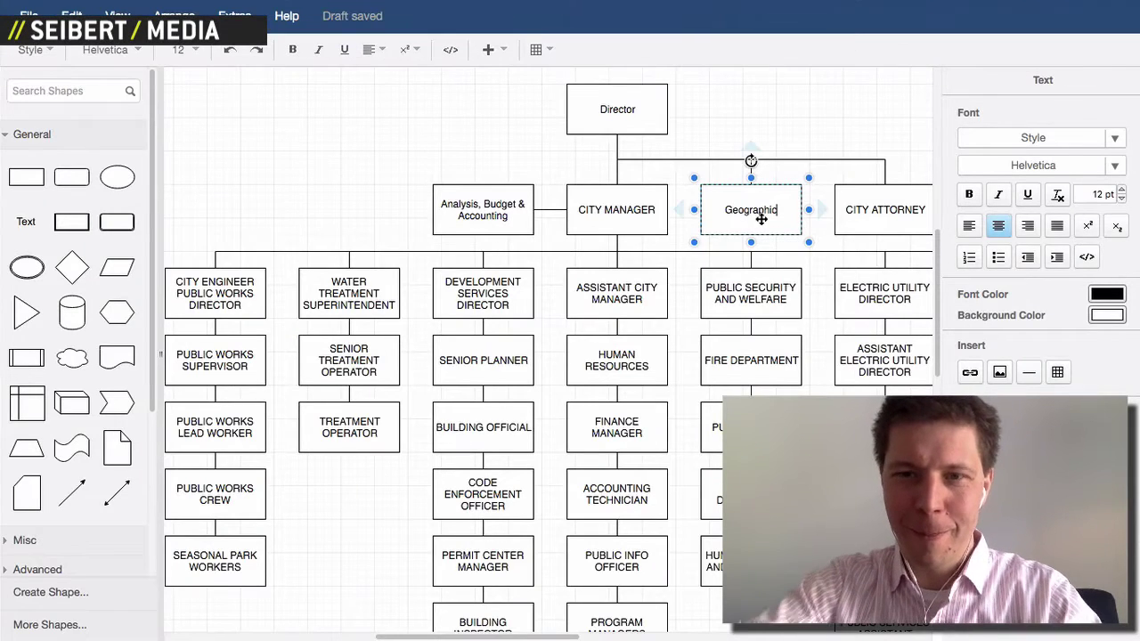
{"action": "type", "text": "Information"}
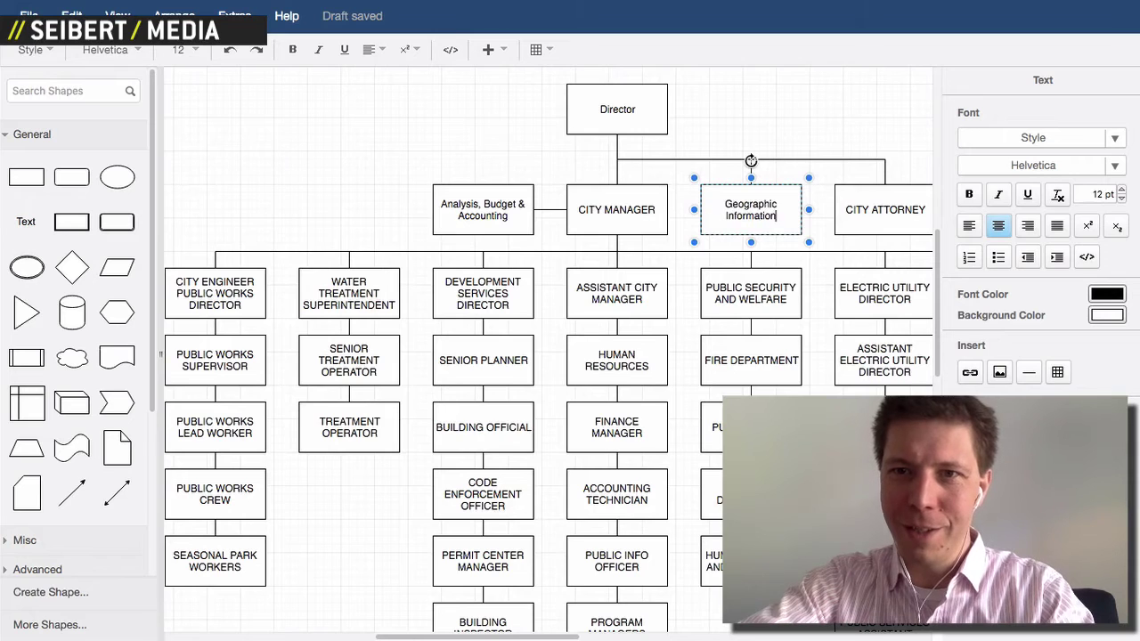
{"action": "type", "text": " System"}
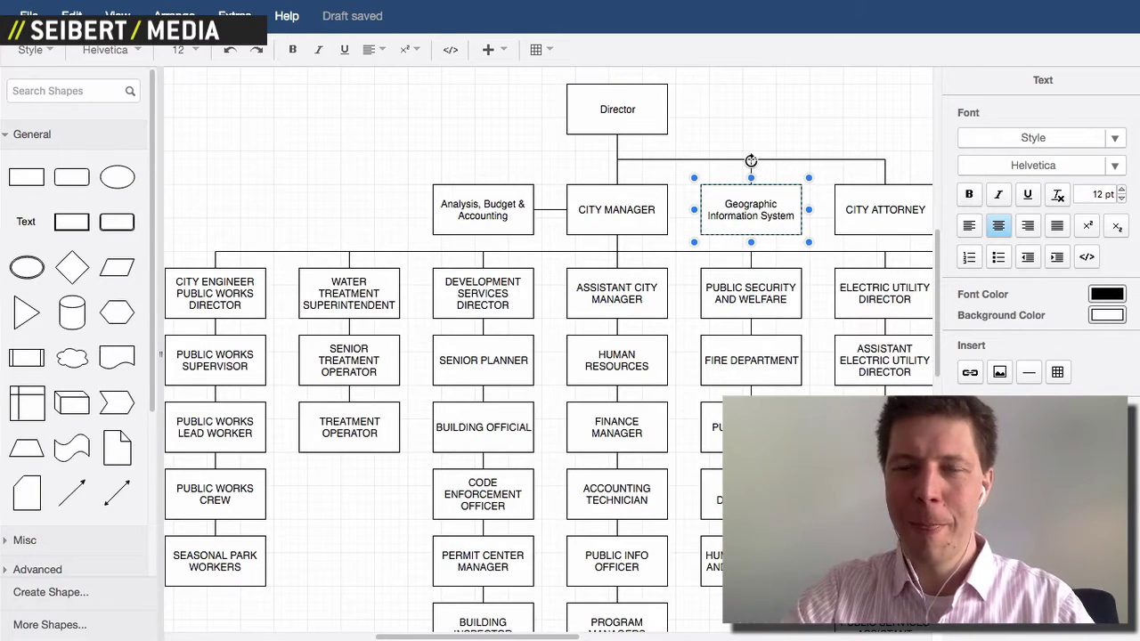
{"action": "mouse_move", "coordinate": [518, 6]}
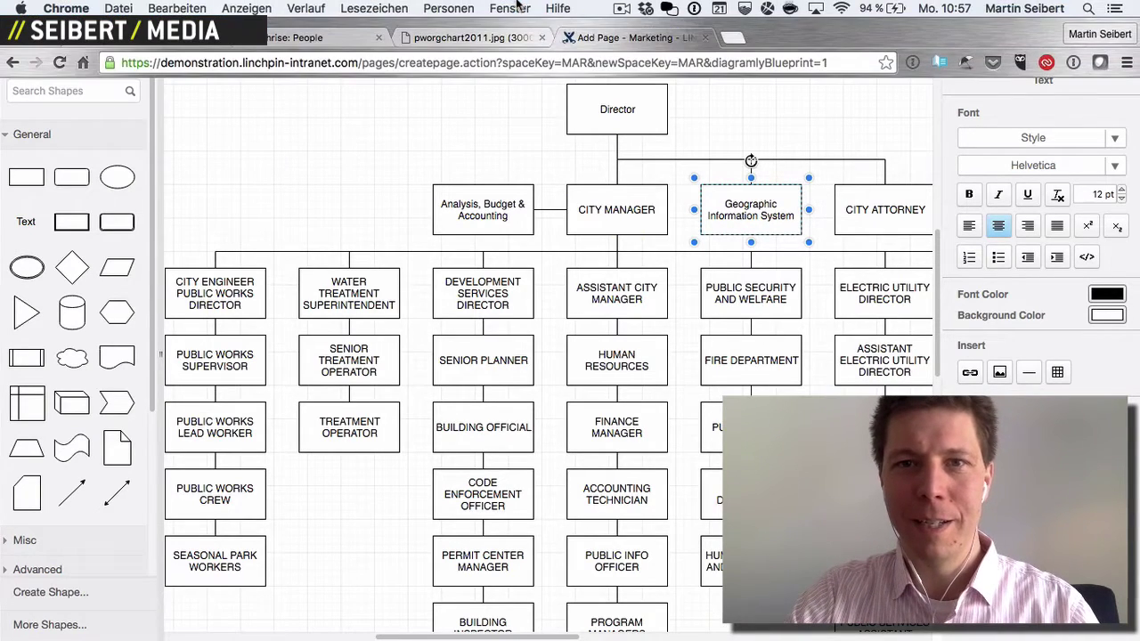
{"action": "left_click", "coordinate": [512, 38]}
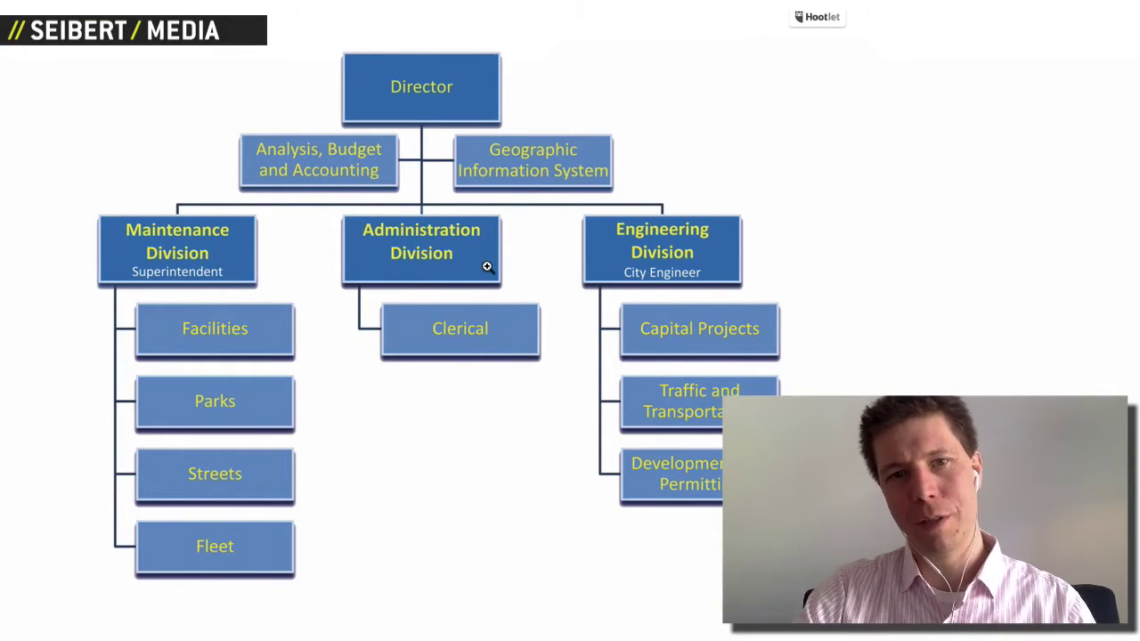
Relabel the CITY ENGINEER box as Maintenance Division
{"action": "mouse_move", "coordinate": [449, 4]}
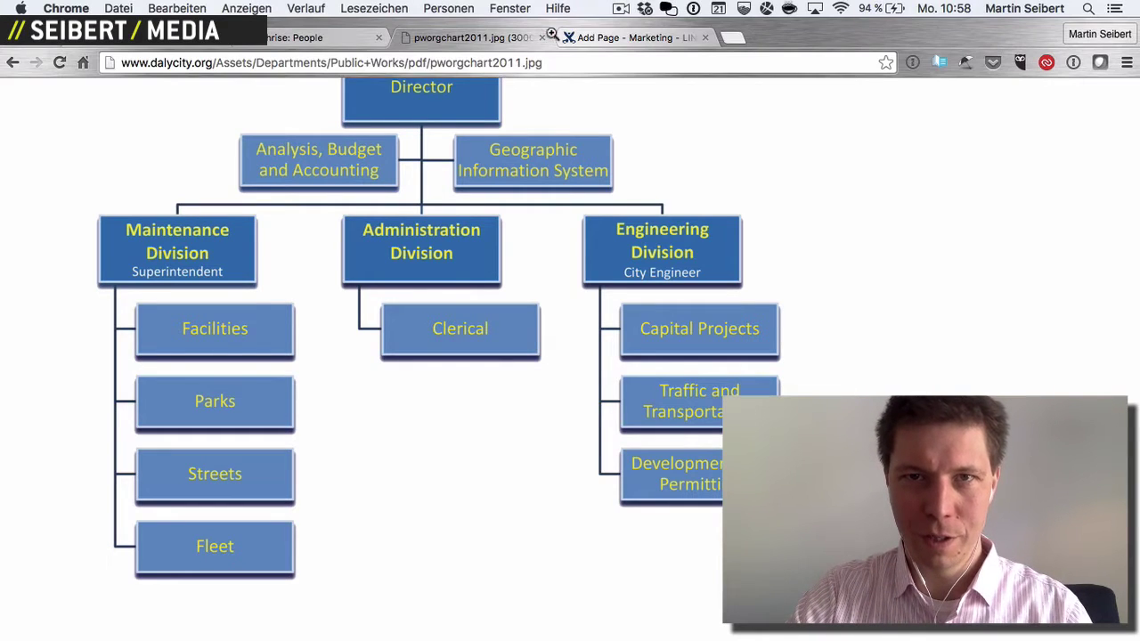
{"action": "left_click", "coordinate": [628, 37]}
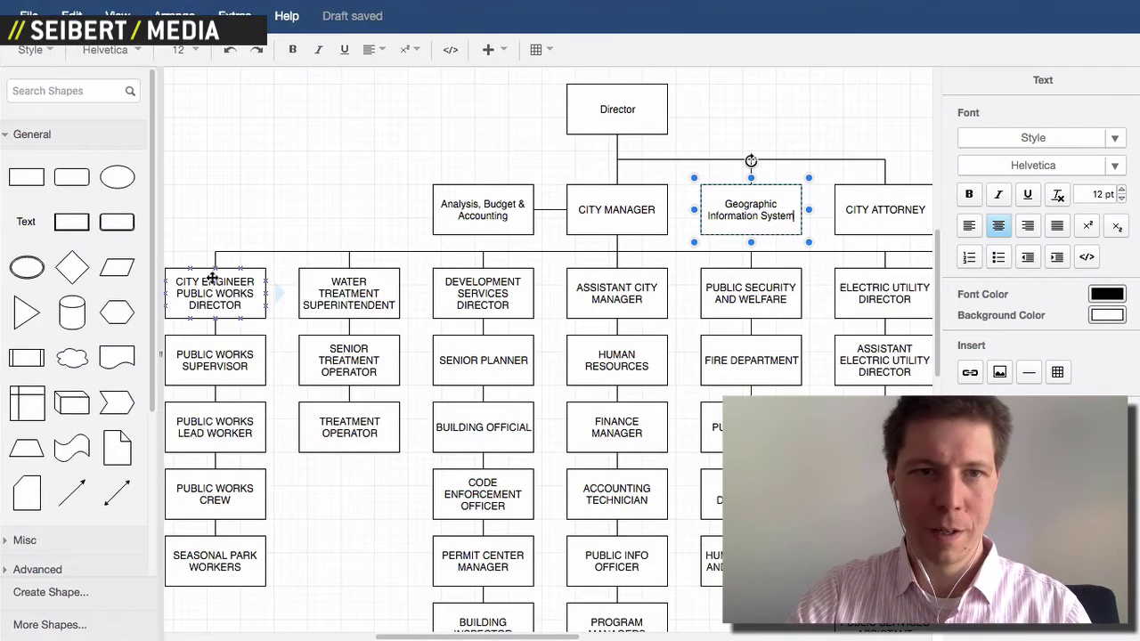
{"action": "left_click", "coordinate": [212, 279]}
{"action": "double_click", "coordinate": [212, 279]}
{"action": "type", "text": "Main"}
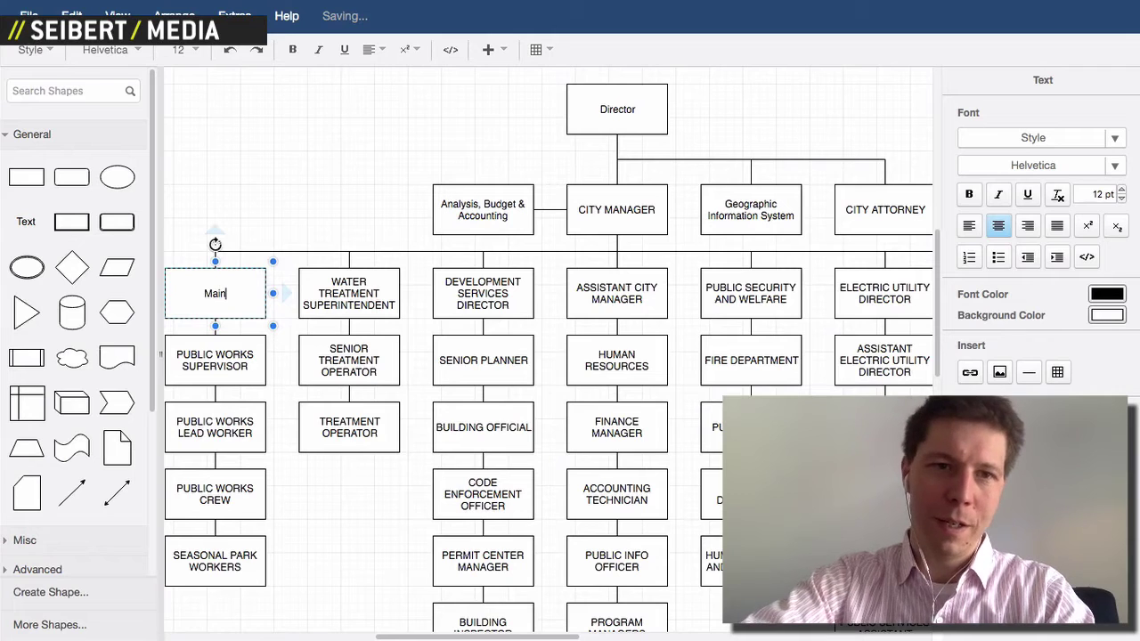
{"action": "type", "text": "tenance Dev"}
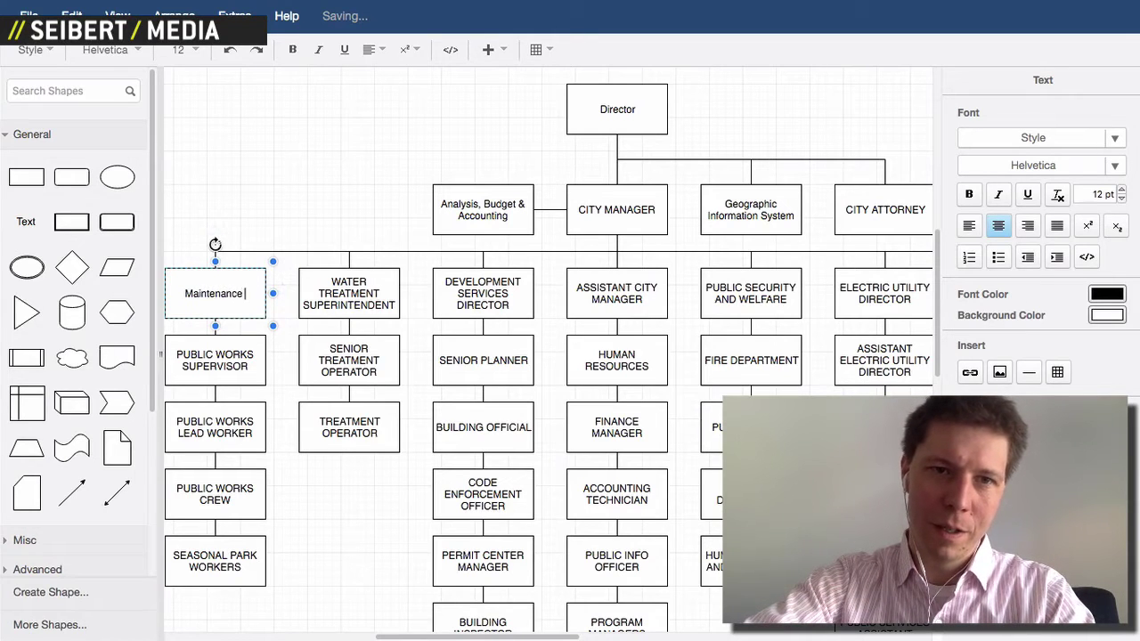
{"action": "key", "text": "BackSpace"}
{"action": "key", "text": "BackSpace"}
{"action": "type", "text": "ivis"}
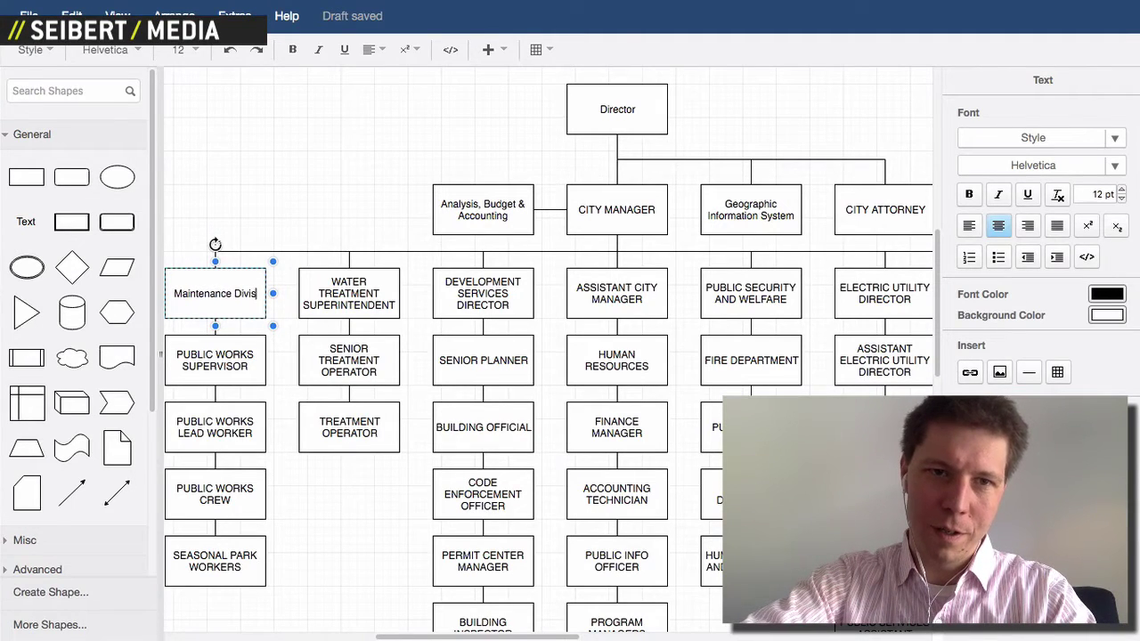
{"action": "type", "text": "ion"}
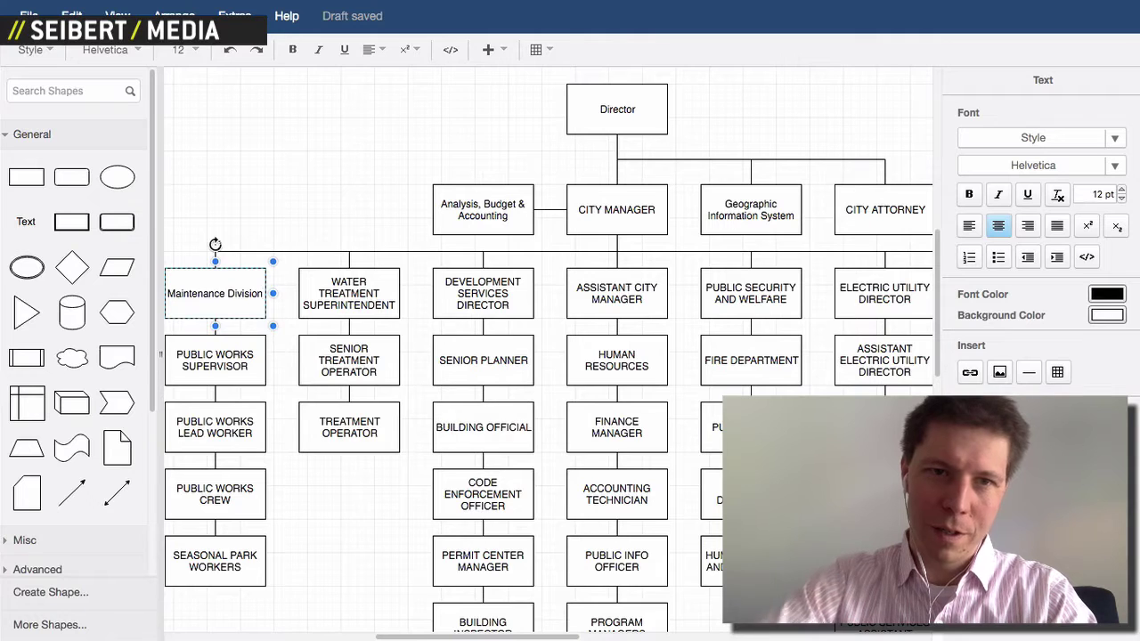
Relabel the next two boxes Administration Division and Engineering Division, checking the reference chart
{"action": "double_click", "coordinate": [341, 302]}
{"action": "type", "text": "Adm"}
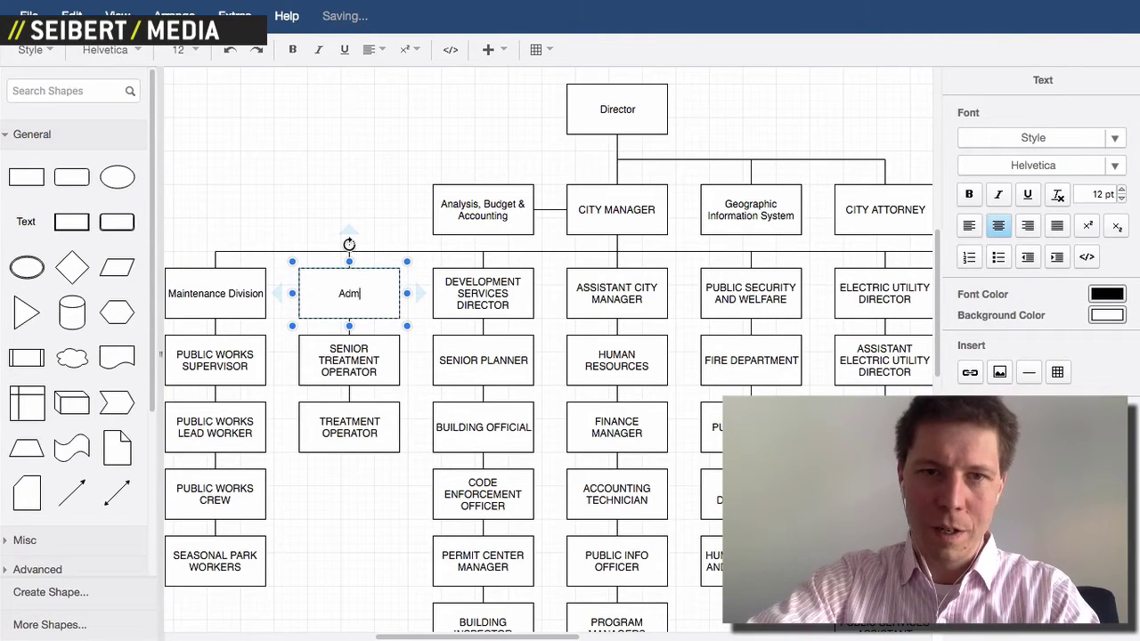
{"action": "type", "text": "inistration "}
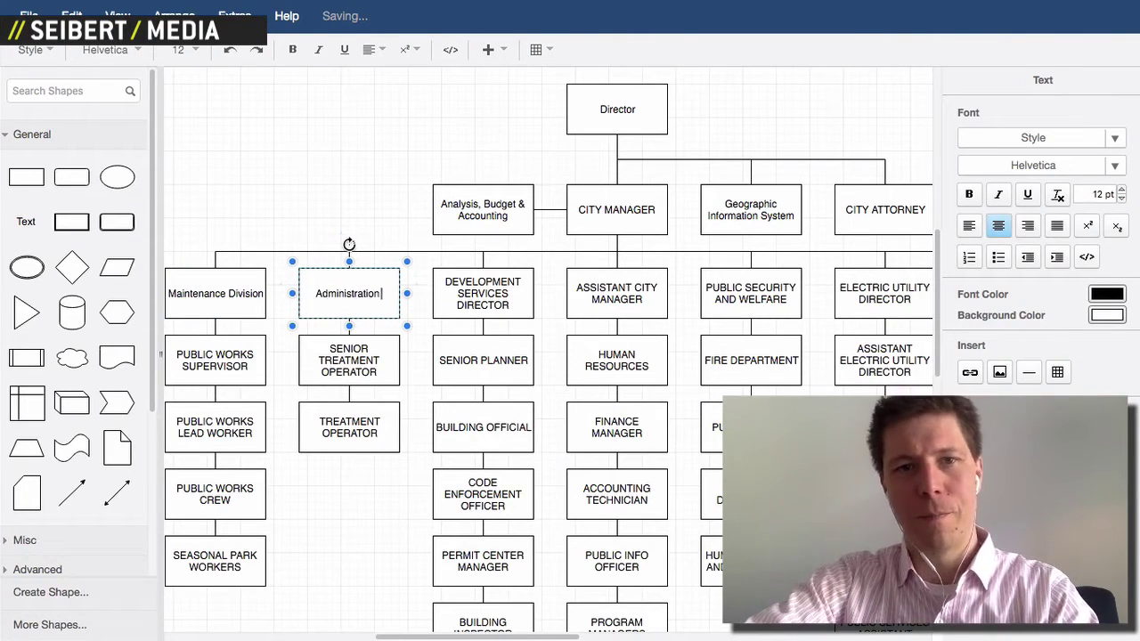
{"action": "type", "text": "Division"}
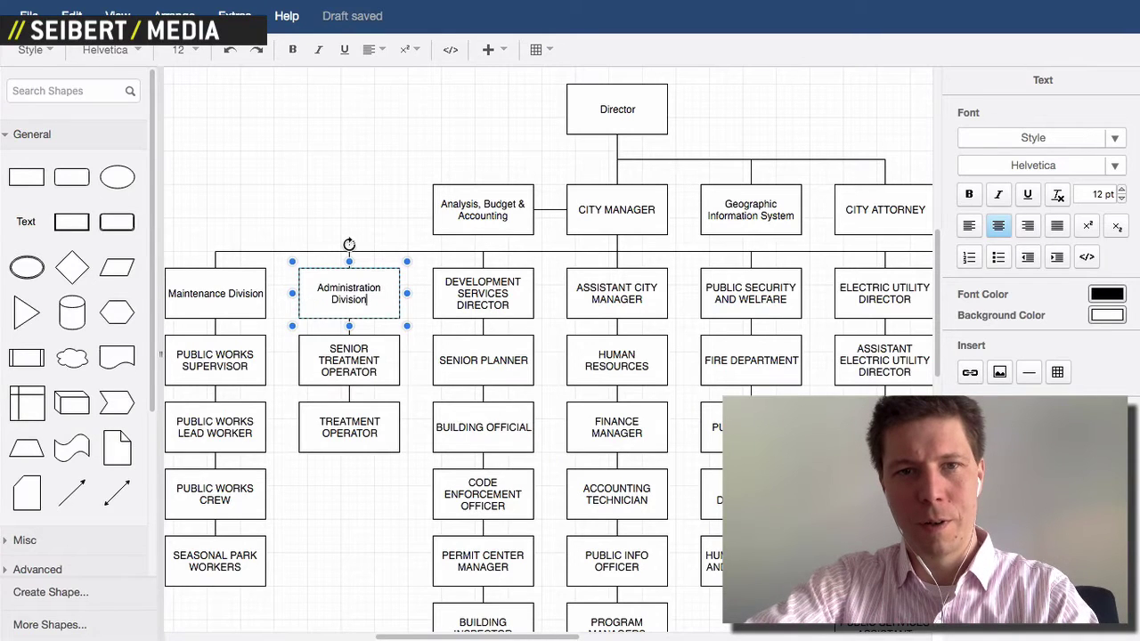
{"action": "double_click", "coordinate": [466, 301]}
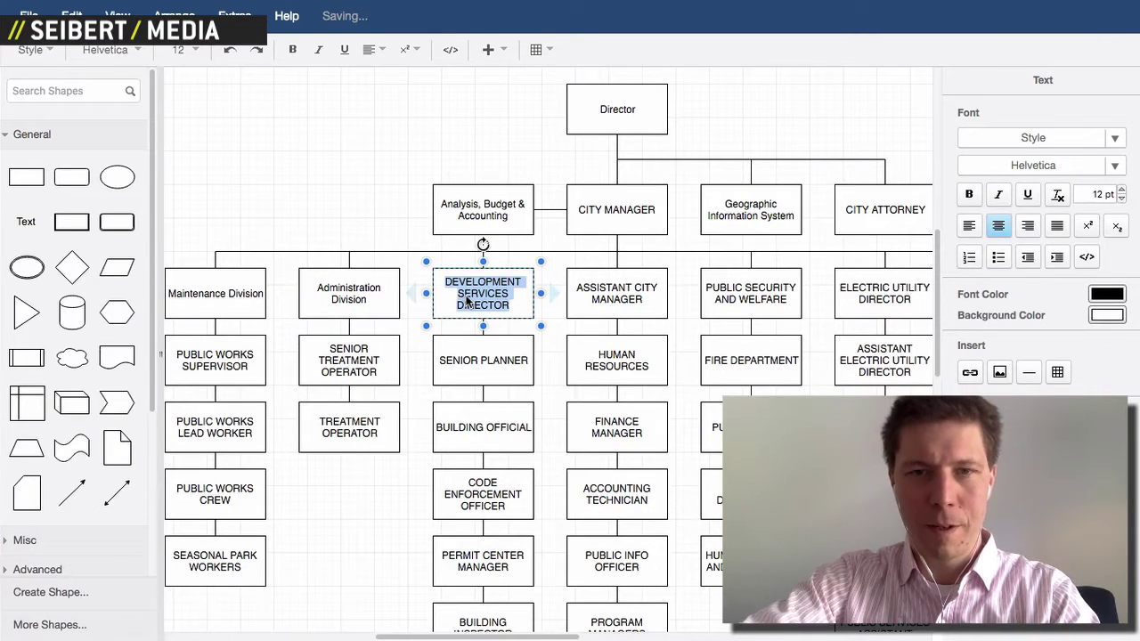
{"action": "type", "text": "Engineer"}
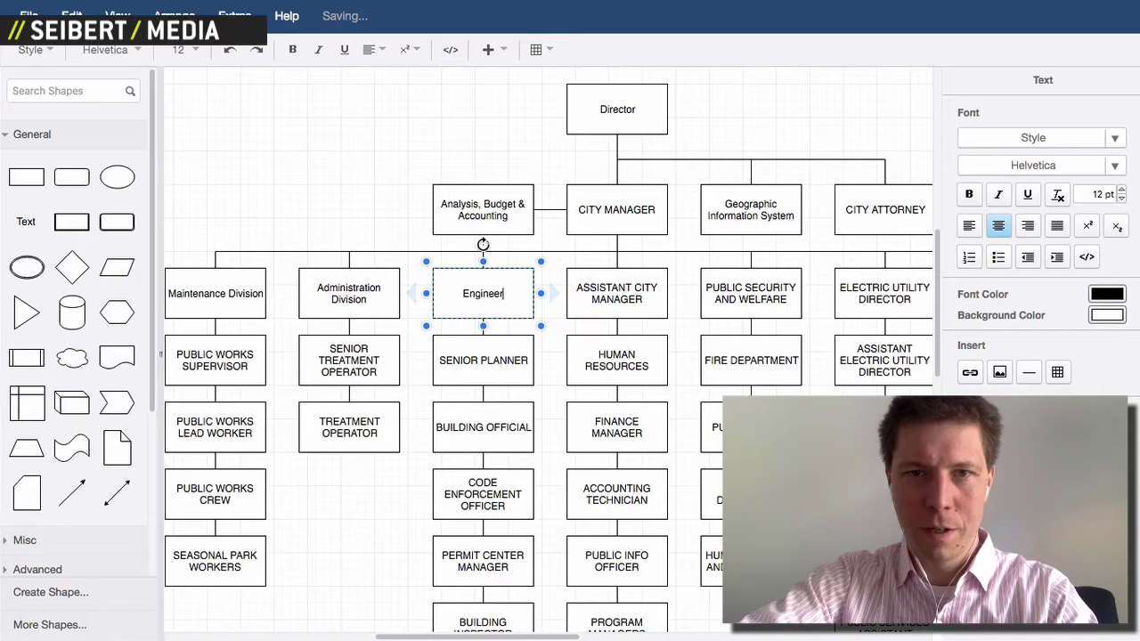
{"action": "type", "text": "ing Division"}
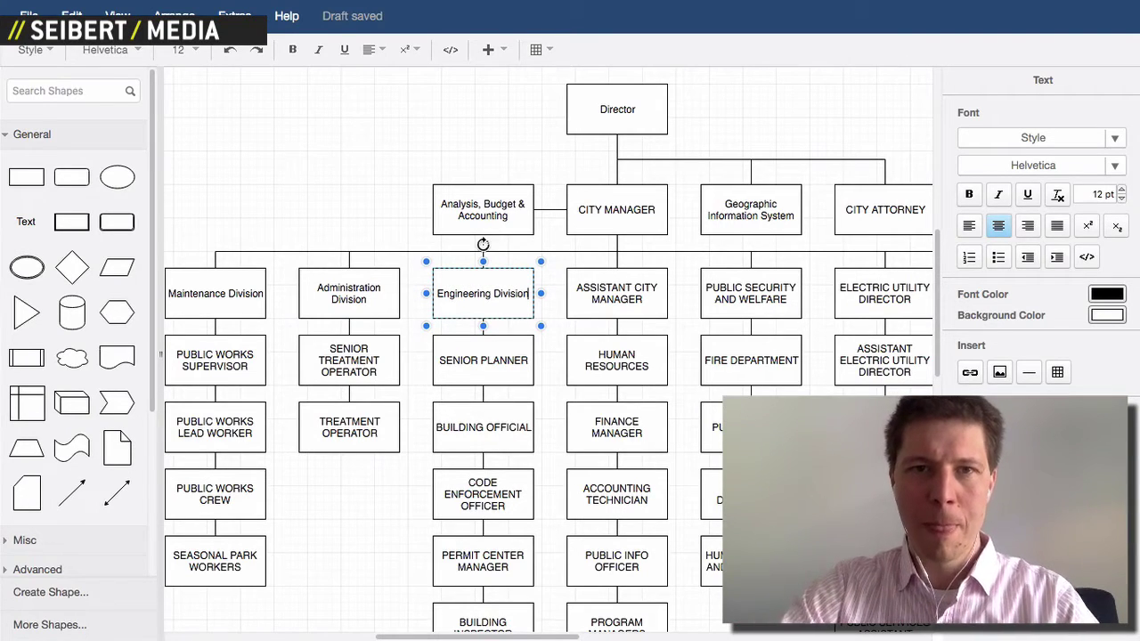
{"action": "left_click", "coordinate": [505, 38]}
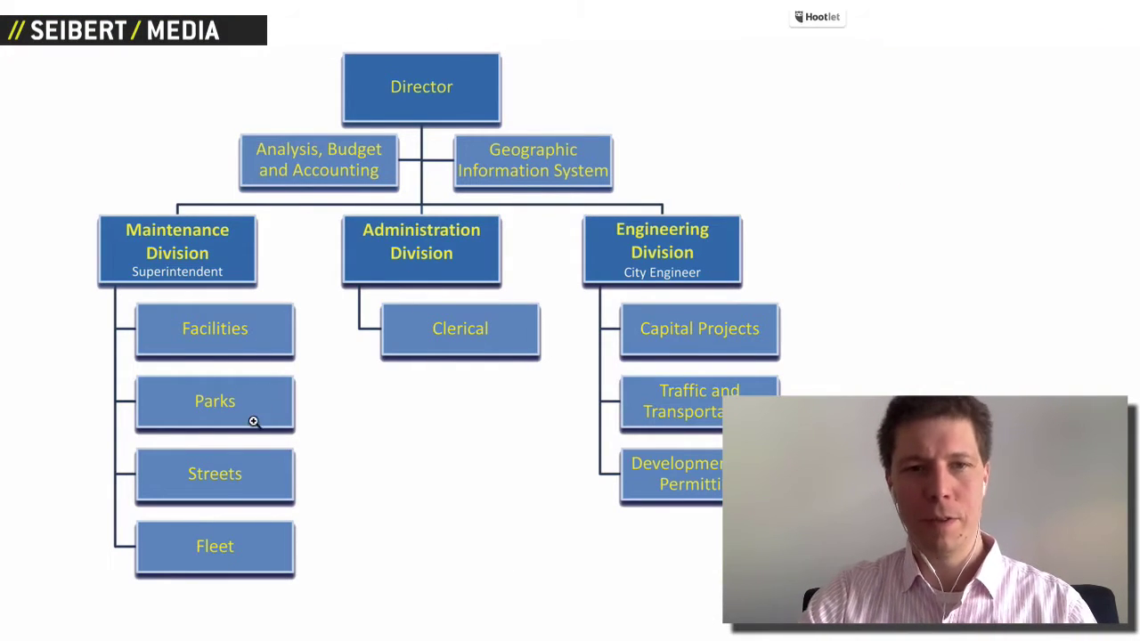
{"action": "mouse_move", "coordinate": [536, 3]}
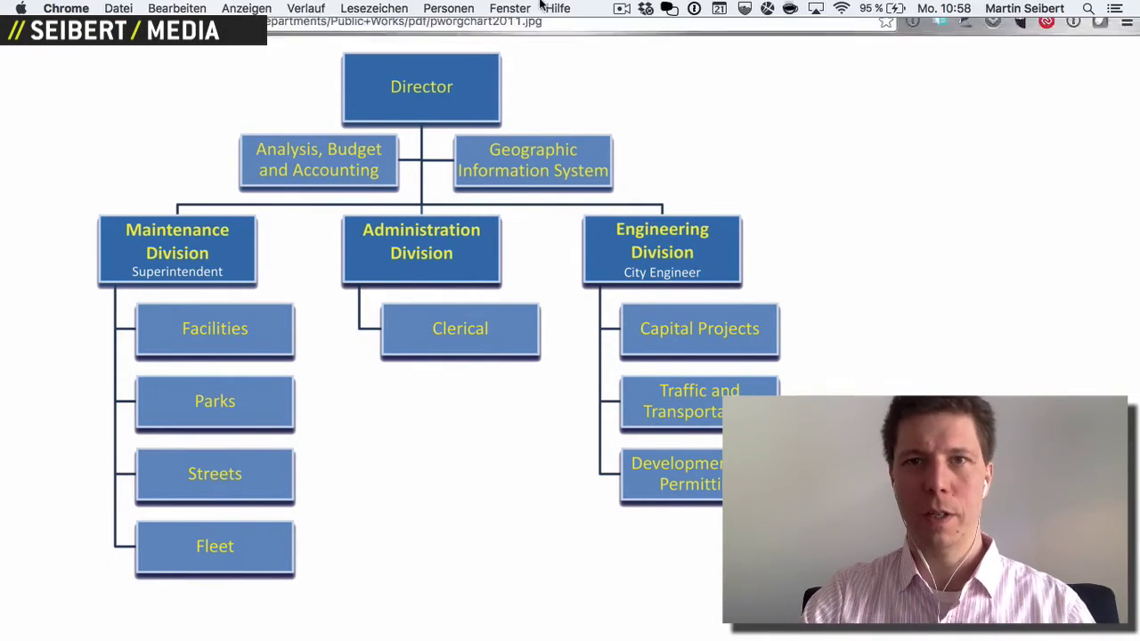
{"action": "left_click", "coordinate": [595, 37]}
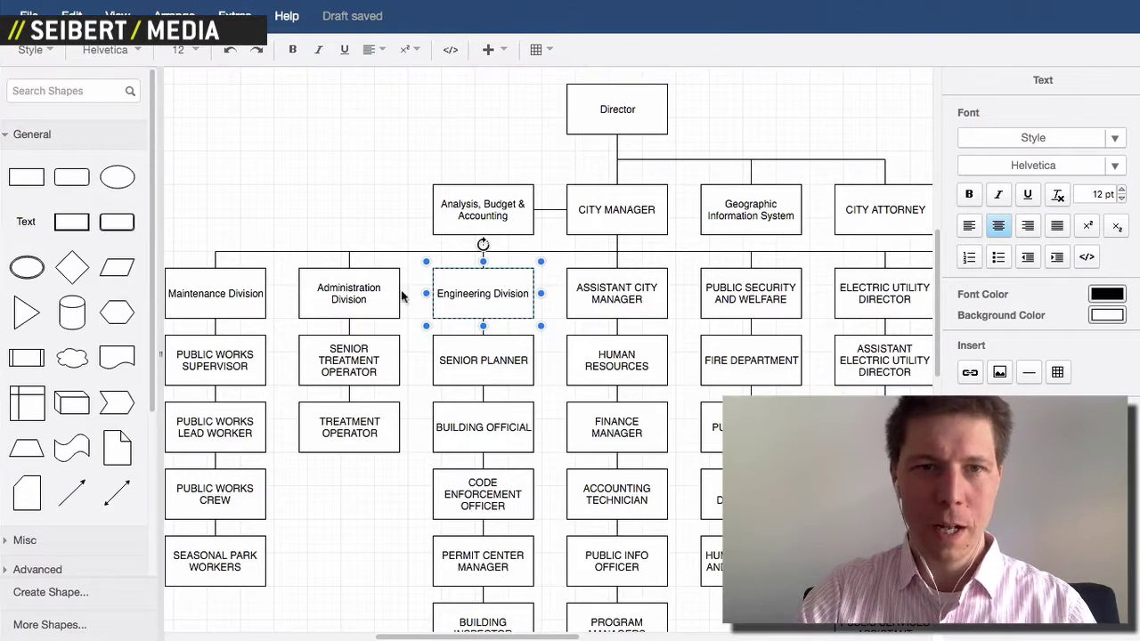
Delete the surplus boxes on the right, including the right column and ANIMAL CONTROL OFFICERS
{"action": "left_click_drag", "start_coordinate": [555, 260], "coordinate": [926, 627]}
{"action": "key", "text": "Delete"}
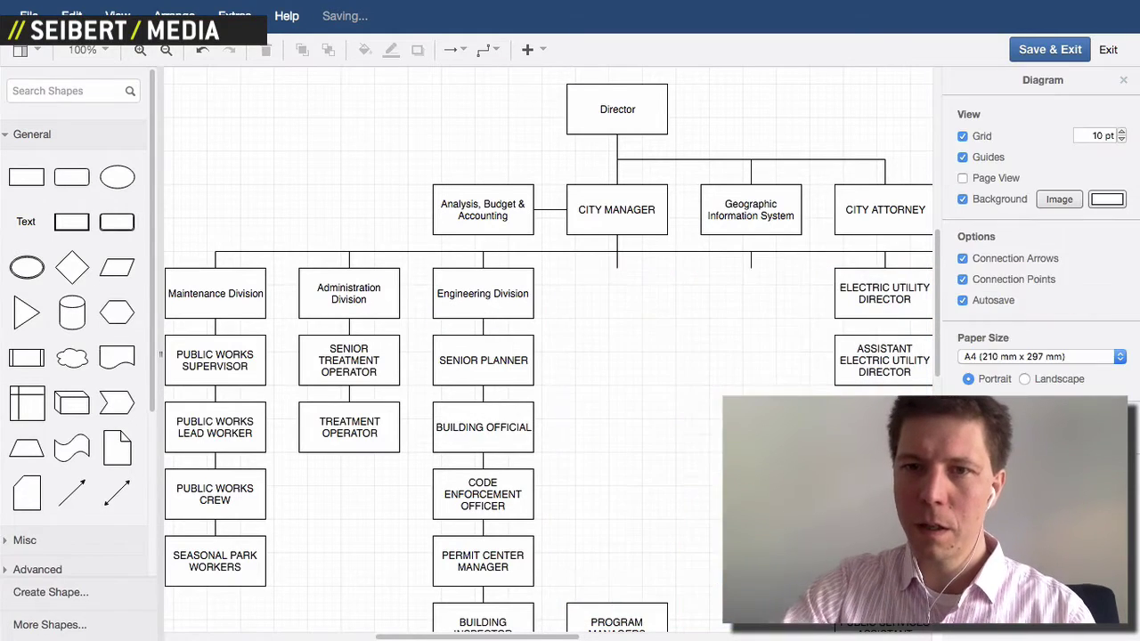
{"action": "scroll", "coordinate": [926, 628], "scroll_direction": "down", "scroll_amount": 3}
{"action": "scroll", "coordinate": [705, 428], "scroll_direction": "down", "scroll_amount": 5}
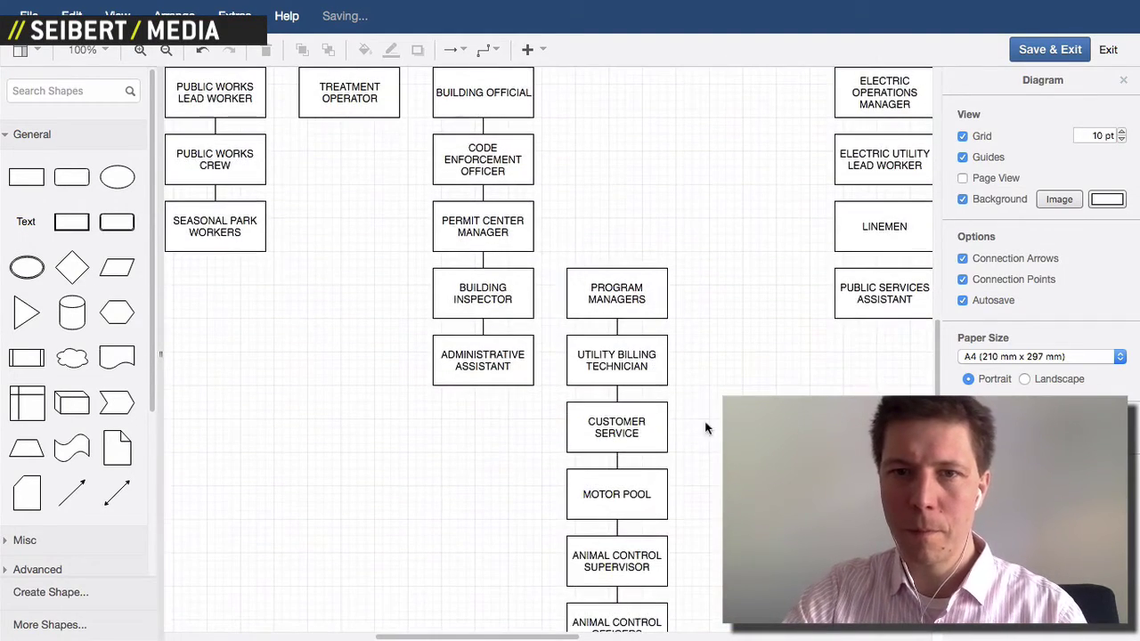
{"action": "left_click_drag", "start_coordinate": [547, 240], "coordinate": [694, 631]}
{"action": "key", "text": "Delete"}
{"action": "scroll", "coordinate": [613, 428], "scroll_direction": "down", "scroll_amount": 6}
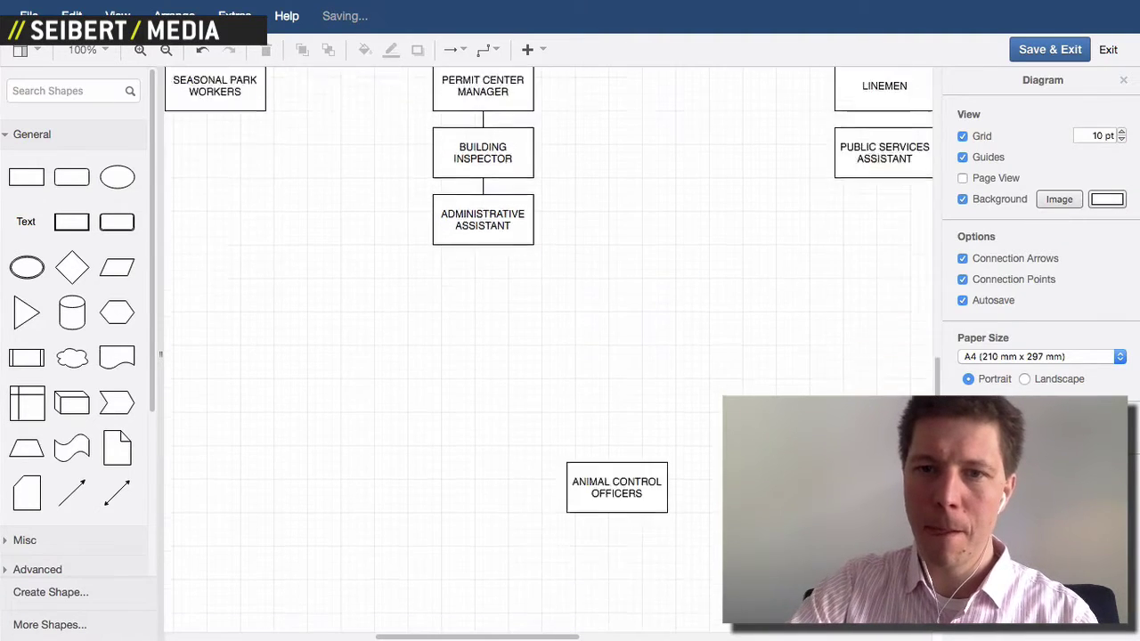
{"action": "left_click_drag", "start_coordinate": [529, 307], "coordinate": [717, 445]}
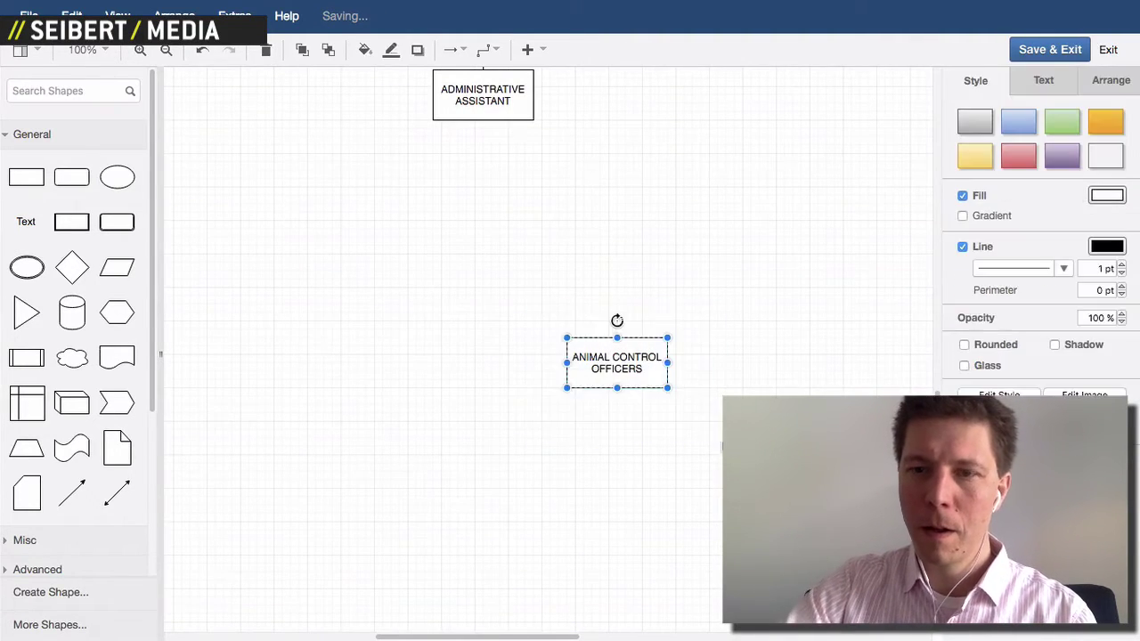
{"action": "key", "text": "Delete"}
Delete the eight remaining right-hand boxes and the PUBLIC SERVICES ASSISTANT box
{"action": "scroll", "coordinate": [703, 427], "scroll_direction": "up", "scroll_amount": 9}
{"action": "scroll", "coordinate": [721, 442], "scroll_direction": "up", "scroll_amount": 15}
{"action": "scroll", "coordinate": [722, 442], "scroll_direction": "down", "scroll_amount": 9}
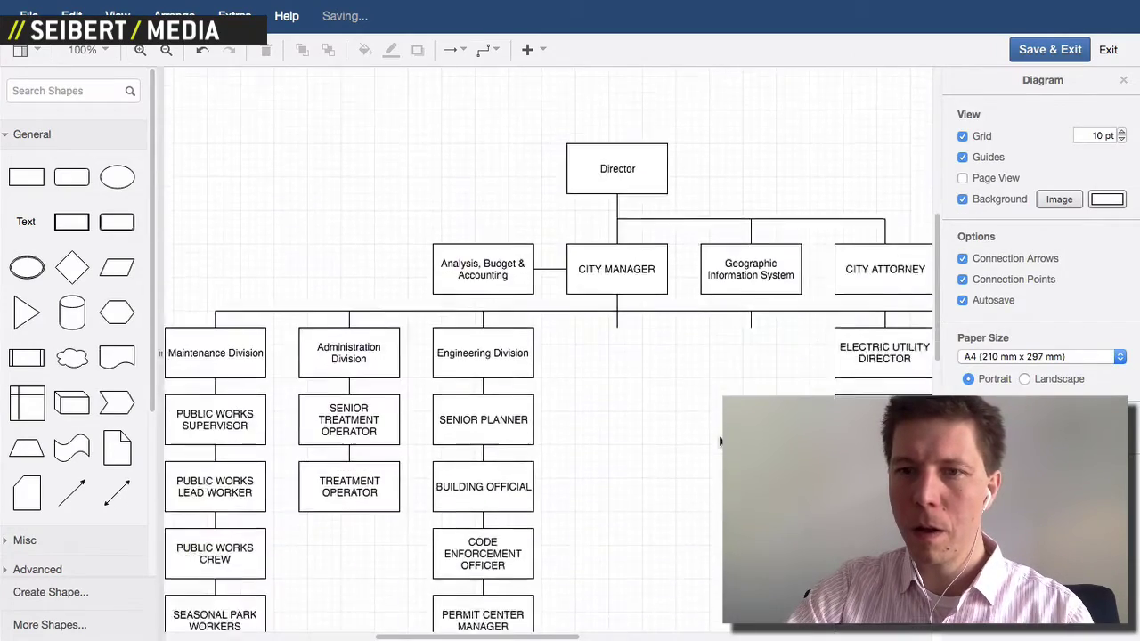
{"action": "scroll", "coordinate": [721, 443], "scroll_direction": "right", "scroll_amount": 4}
{"action": "scroll", "coordinate": [764, 374], "scroll_direction": "right", "scroll_amount": 5}
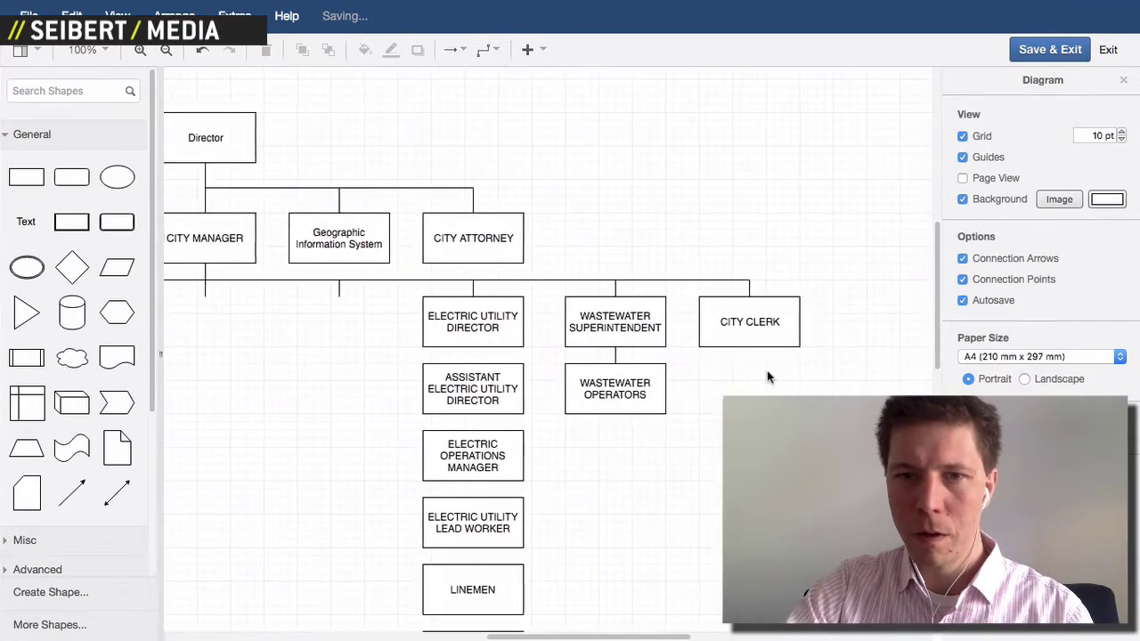
{"action": "scroll", "coordinate": [766, 377], "scroll_direction": "down", "scroll_amount": 1}
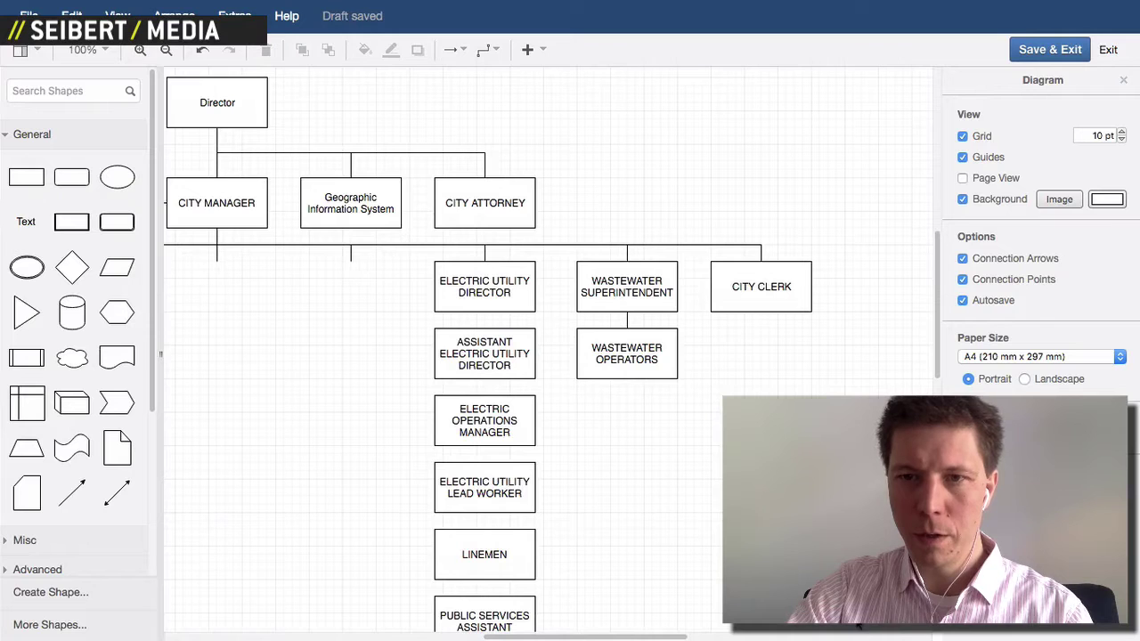
{"action": "left_click_drag", "start_coordinate": [855, 626], "coordinate": [372, 234]}
{"action": "key", "text": "Delete"}
{"action": "scroll", "coordinate": [500, 408], "scroll_direction": "down", "scroll_amount": 5}
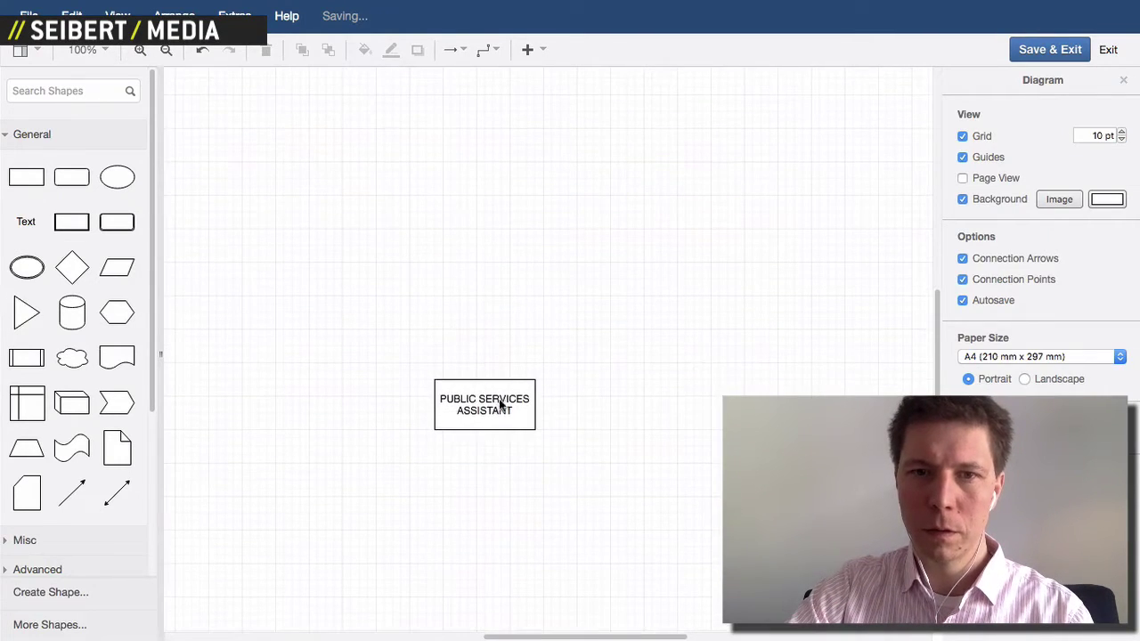
{"action": "left_click", "coordinate": [503, 409]}
{"action": "key", "text": "Delete"}
Delete the dangling connector stubs and the leftover horizontal connector line
{"action": "scroll", "coordinate": [644, 408], "scroll_direction": "up", "scroll_amount": 5}
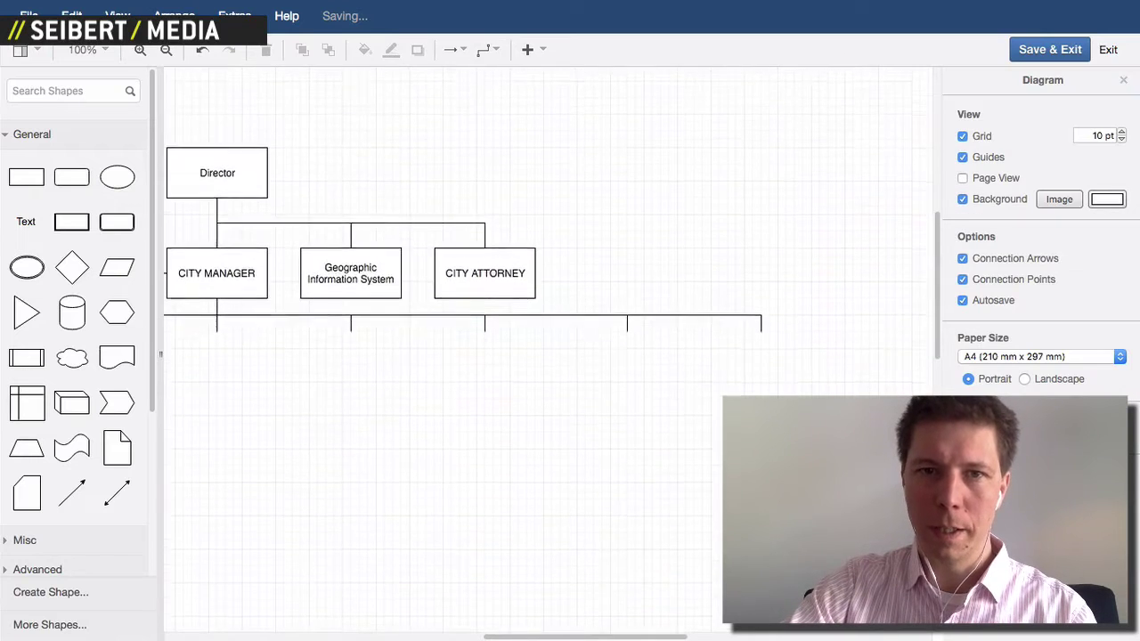
{"action": "scroll", "coordinate": [645, 408], "scroll_direction": "left", "scroll_amount": 5}
{"action": "scroll", "coordinate": [644, 408], "scroll_direction": "right", "scroll_amount": 3}
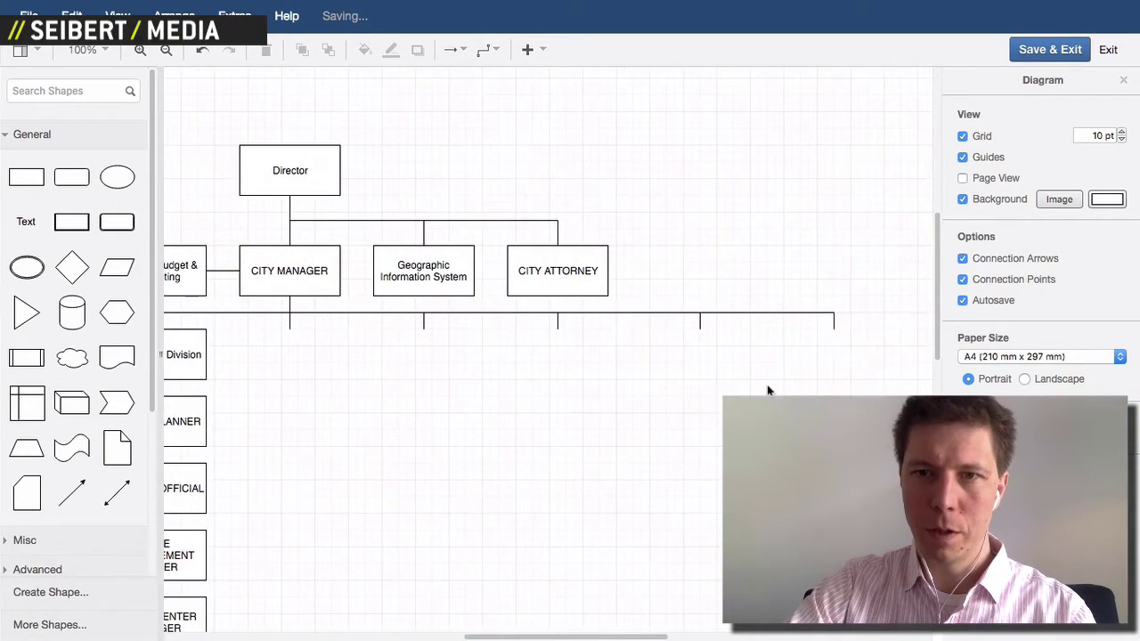
{"action": "left_click_drag", "start_coordinate": [885, 374], "coordinate": [266, 297]}
{"action": "left_click", "coordinate": [311, 312]}
{"action": "key", "text": "Delete"}
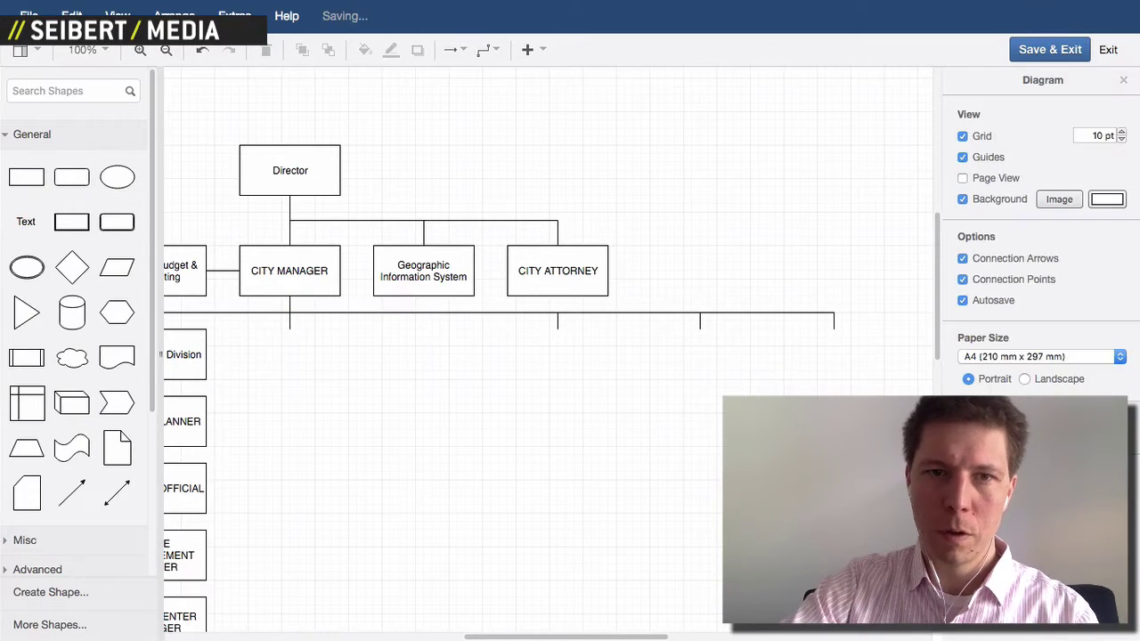
{"action": "left_click", "coordinate": [526, 311]}
{"action": "key", "text": "Delete"}
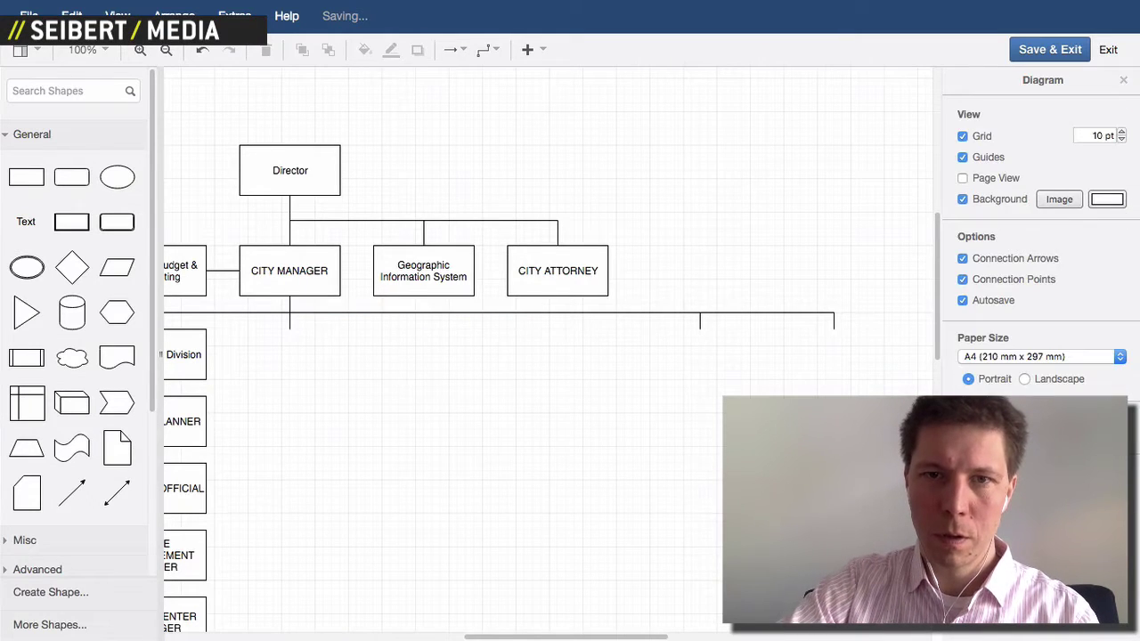
{"action": "left_click", "coordinate": [526, 309]}
{"action": "key", "text": "Delete"}
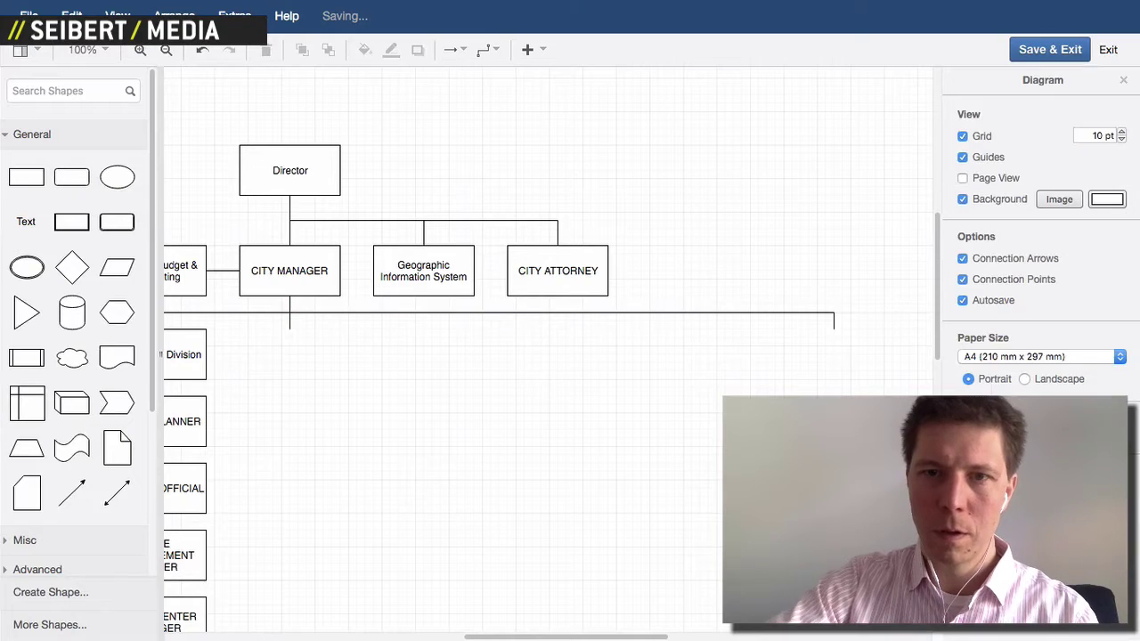
{"action": "left_click", "coordinate": [528, 313]}
{"action": "key", "text": "Delete"}
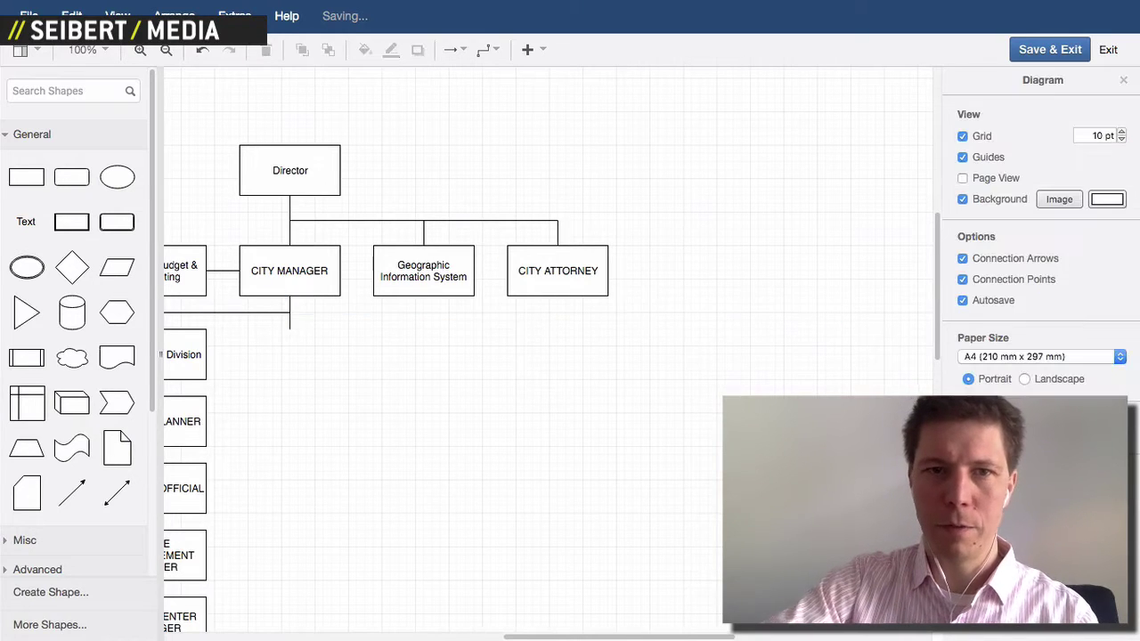
Delete the CITY MANAGER and CITY ATTORNEY boxes and the connector they left behind
{"action": "left_click", "coordinate": [290, 313]}
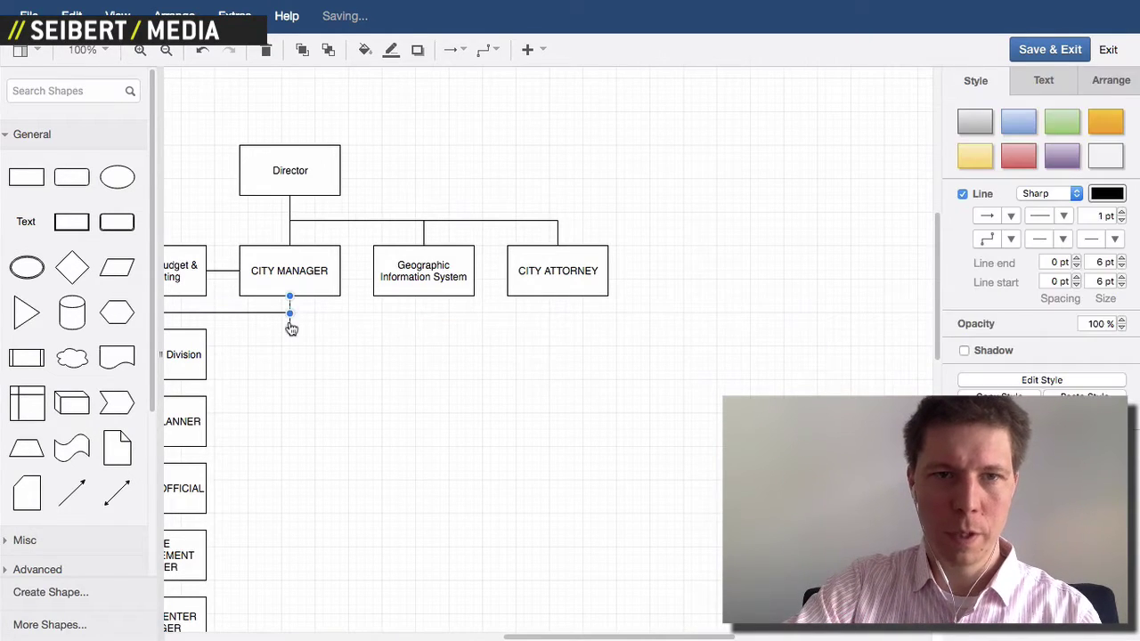
{"action": "left_click", "coordinate": [291, 328]}
{"action": "scroll", "coordinate": [289, 320], "scroll_direction": "left", "scroll_amount": 8}
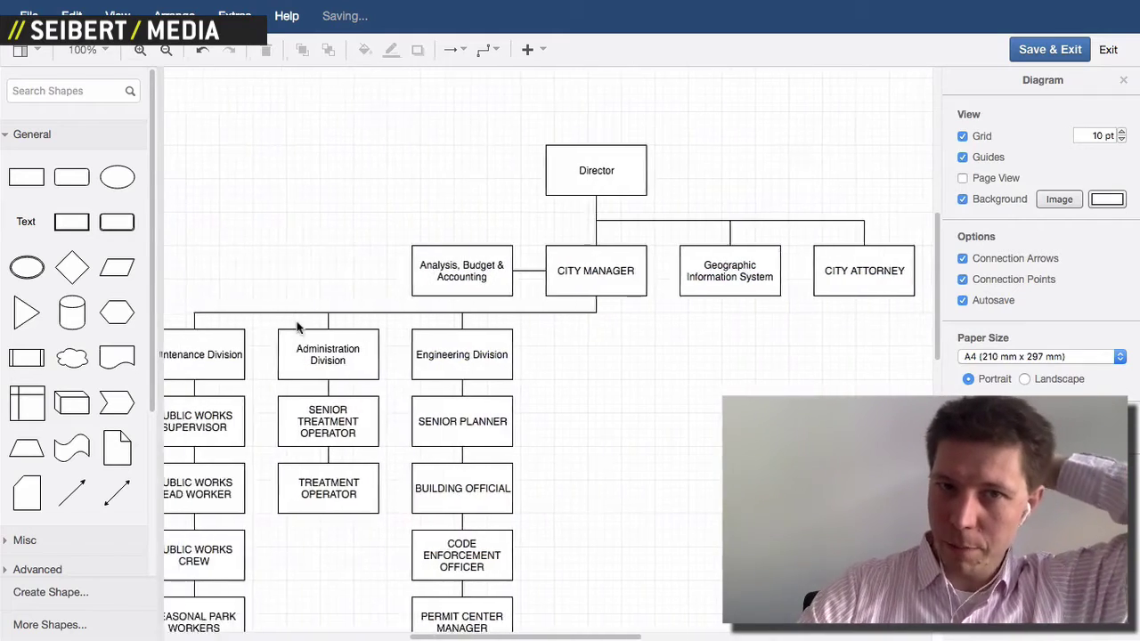
{"action": "scroll", "coordinate": [298, 328], "scroll_direction": "right", "scroll_amount": 5}
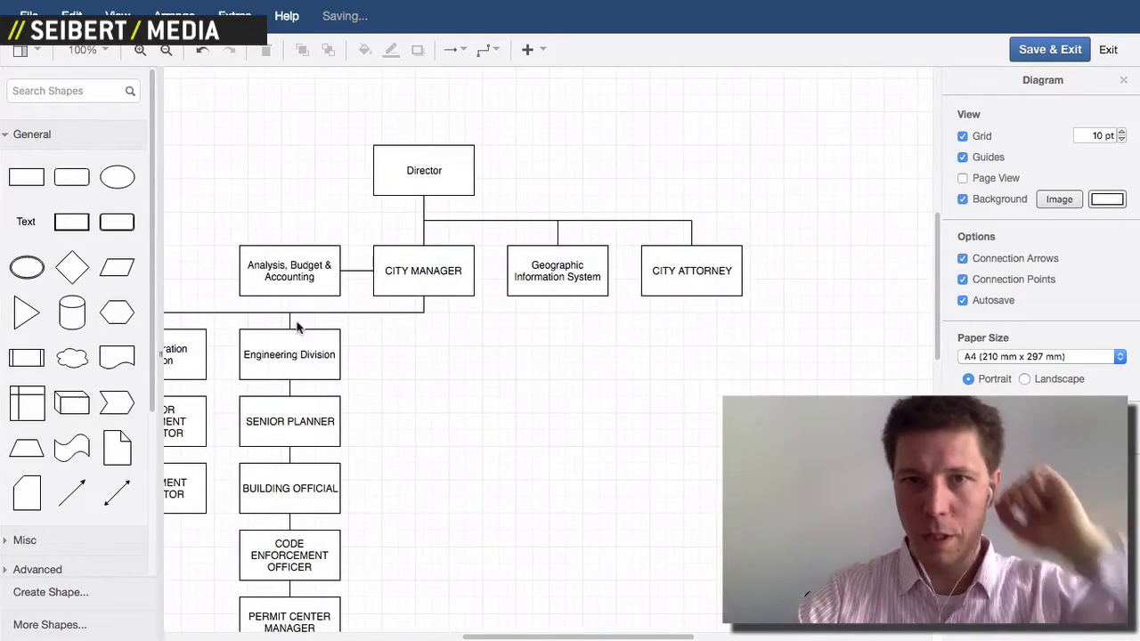
{"action": "left_click", "coordinate": [427, 279]}
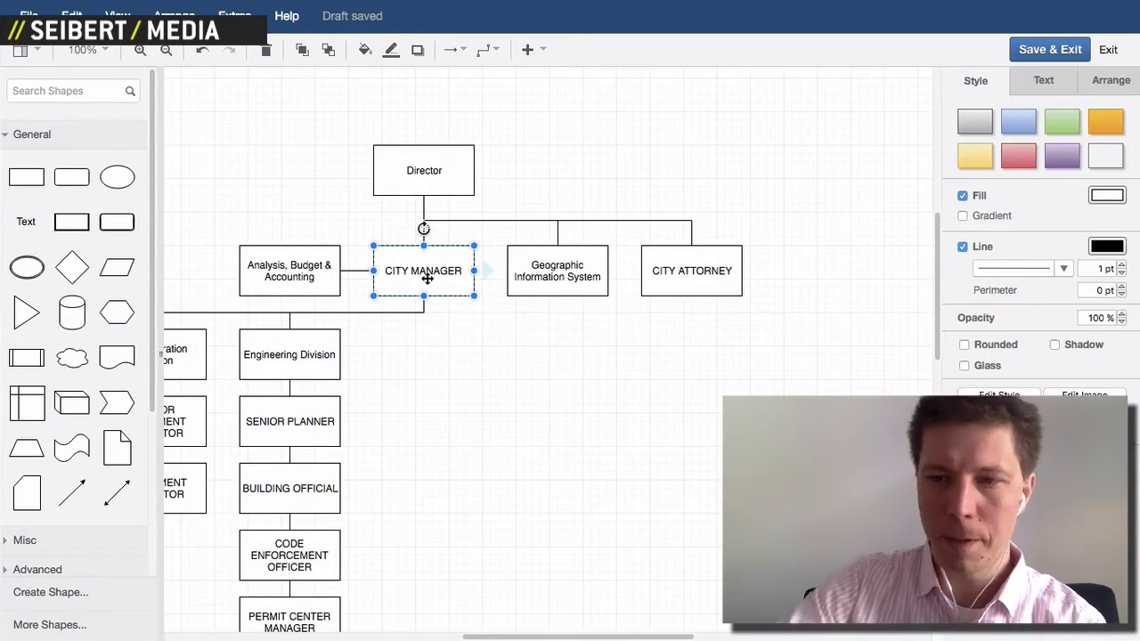
{"action": "key", "text": "Delete"}
{"action": "left_click", "coordinate": [692, 275]}
{"action": "key", "text": "Delete"}
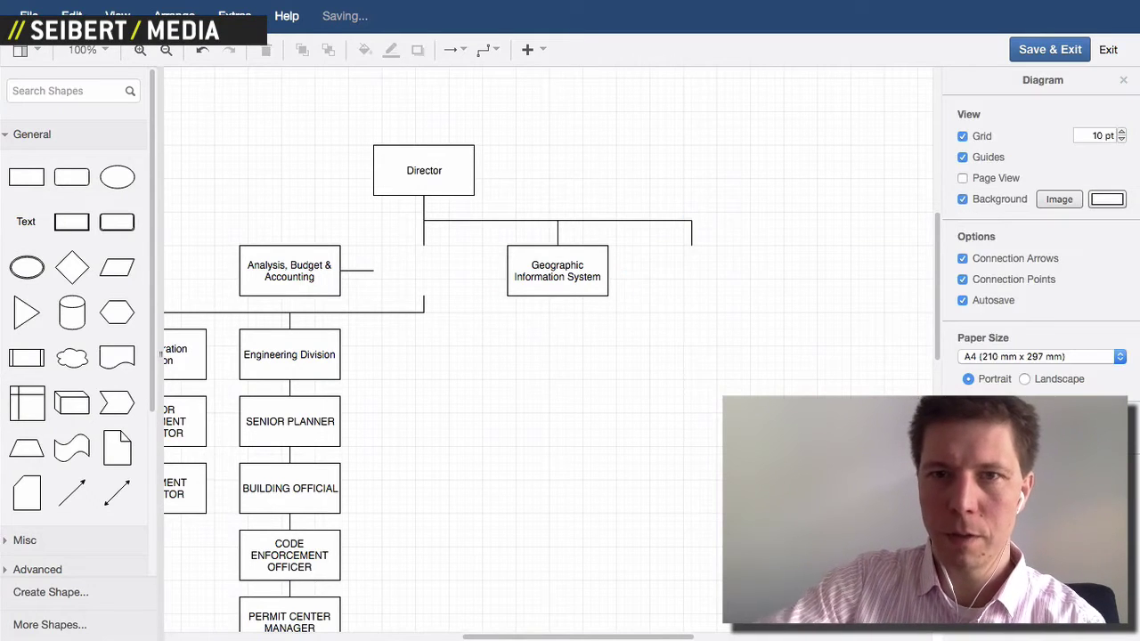
{"action": "left_click", "coordinate": [672, 221]}
{"action": "key", "text": "Delete"}
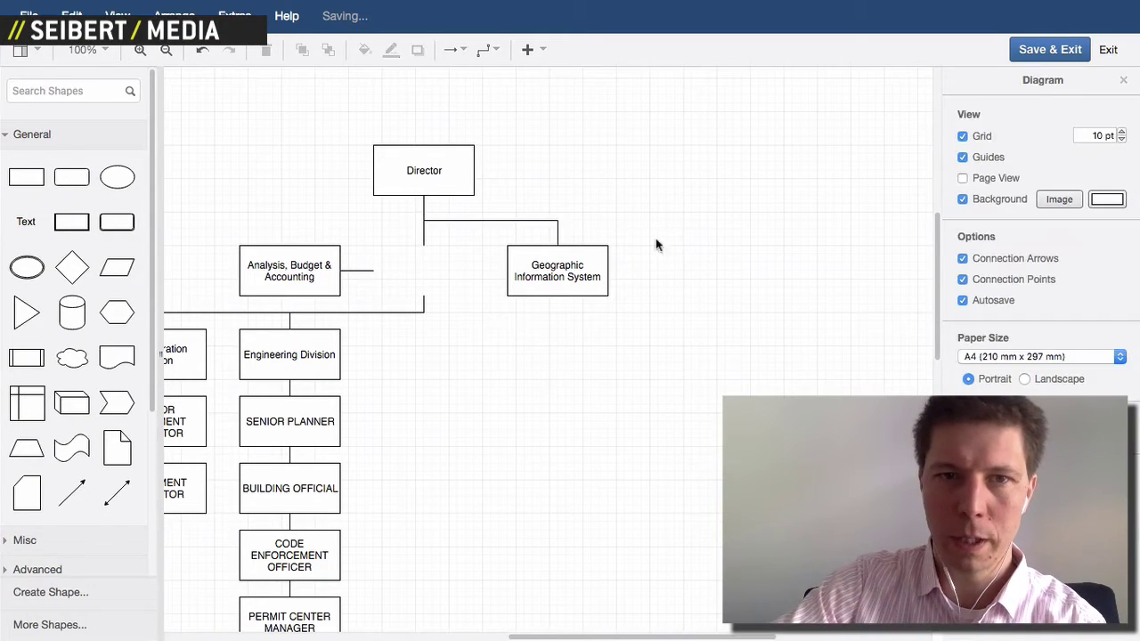
Reconnect the line from under Director to the Analysis, Budget & Accounting box, comparing with the reference
{"action": "left_click", "coordinate": [424, 236]}
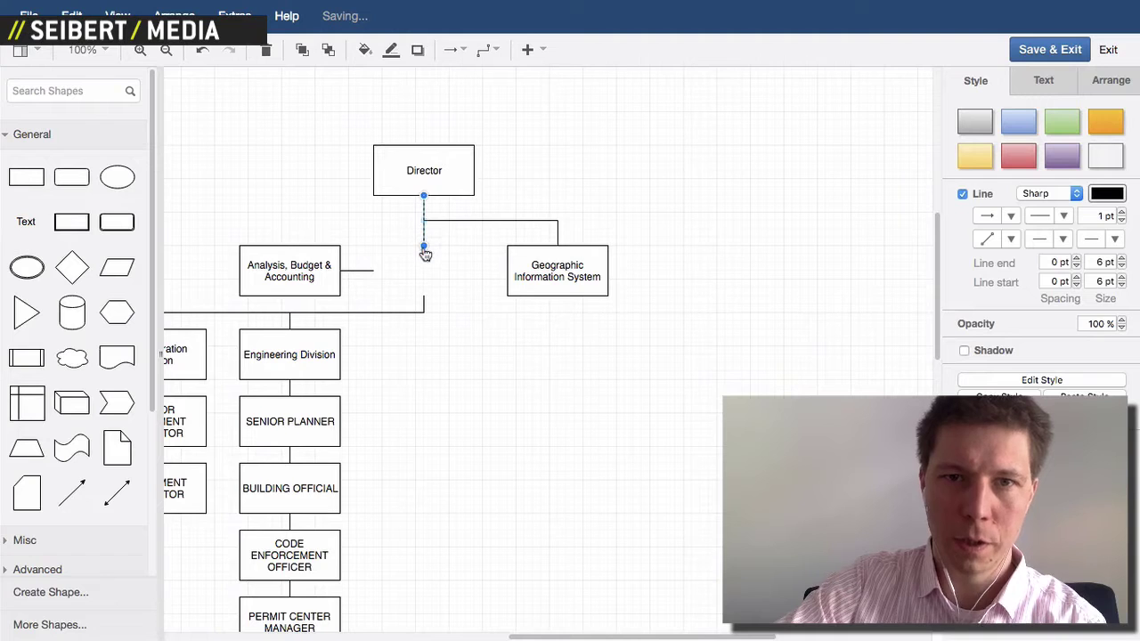
{"action": "left_click_drag", "start_coordinate": [425, 253], "coordinate": [424, 304]}
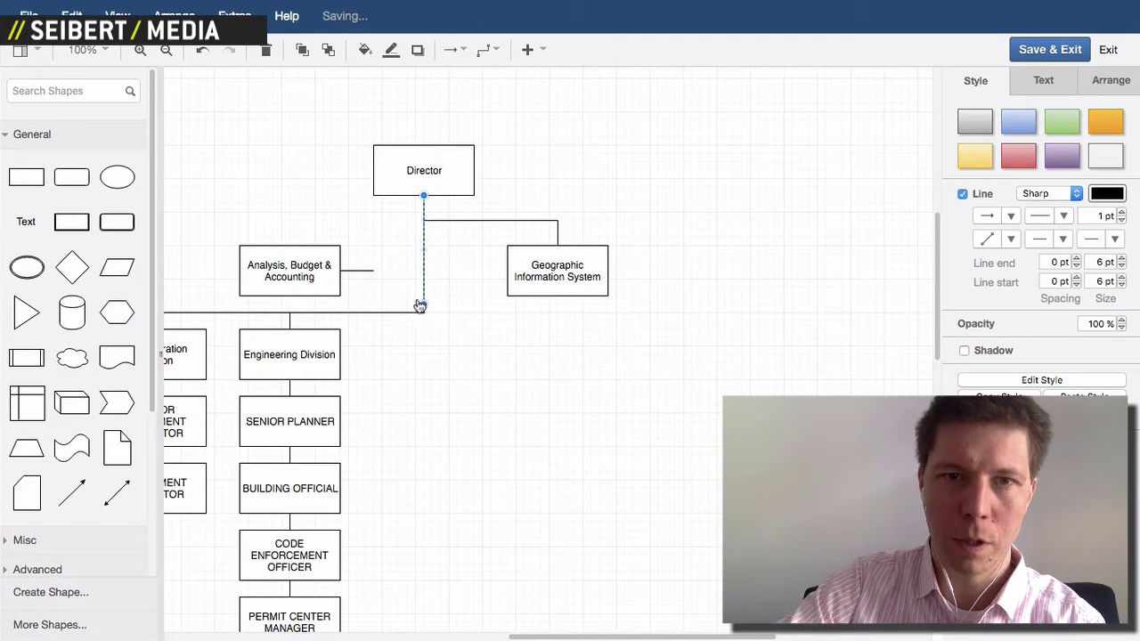
{"action": "left_click", "coordinate": [368, 272]}
{"action": "left_click_drag", "start_coordinate": [375, 276], "coordinate": [424, 220]}
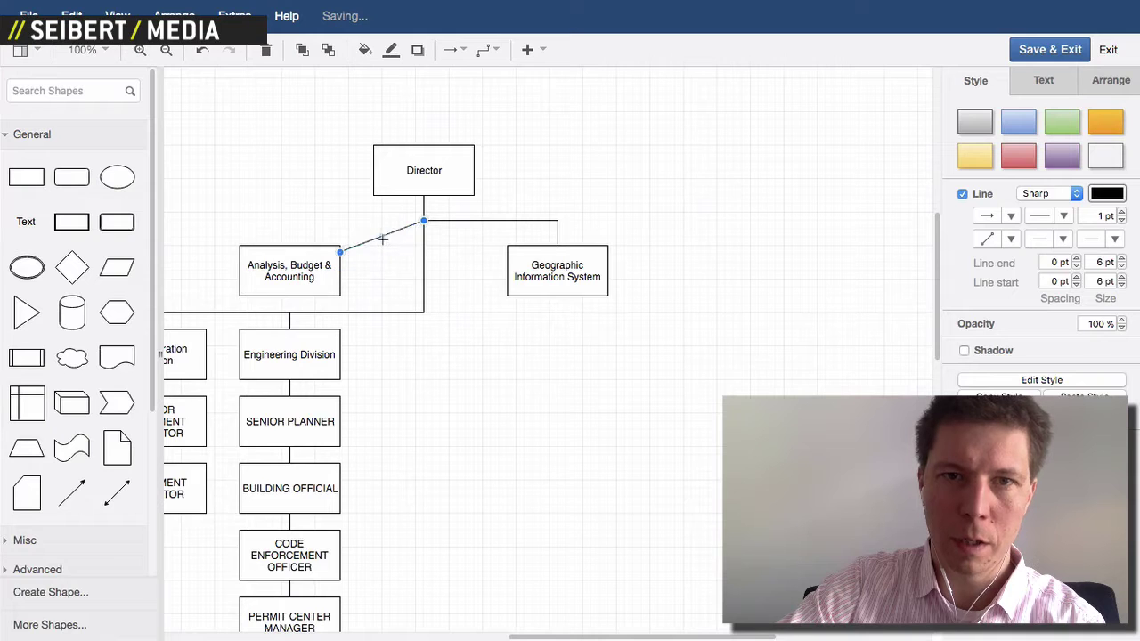
{"action": "left_click_drag", "start_coordinate": [350, 227], "coordinate": [290, 221]}
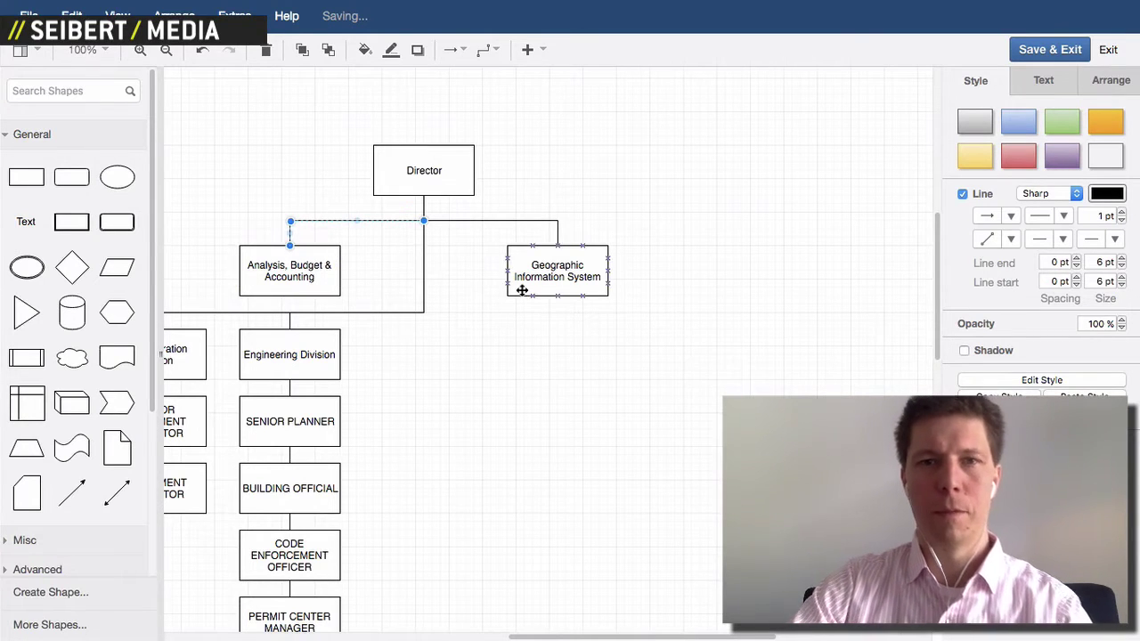
{"action": "mouse_move", "coordinate": [501, 1]}
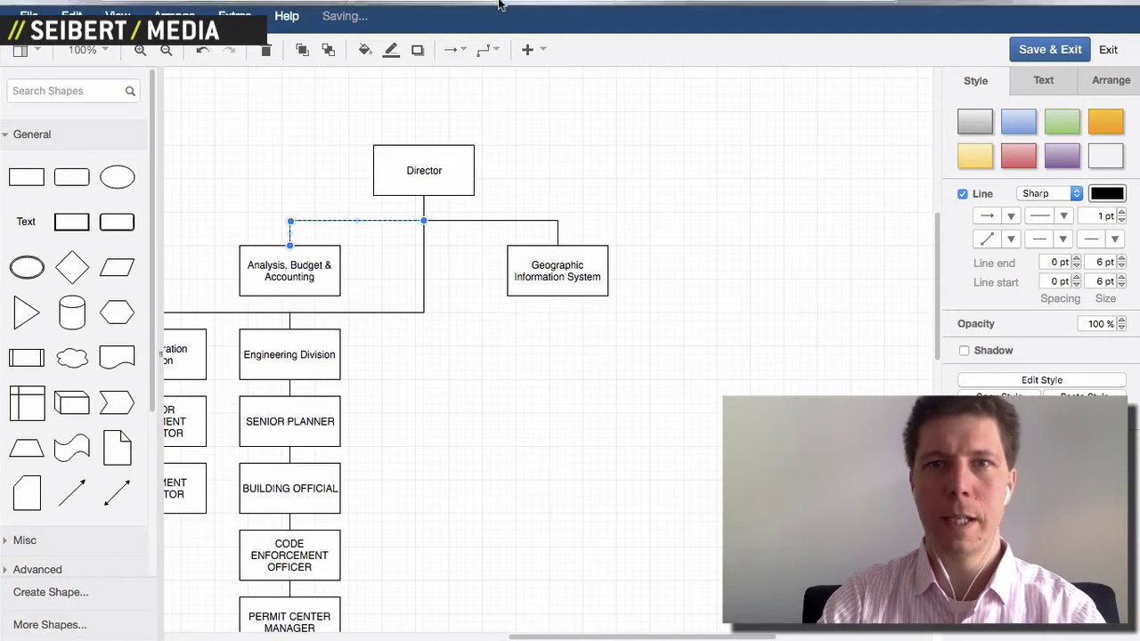
{"action": "left_click", "coordinate": [472, 40]}
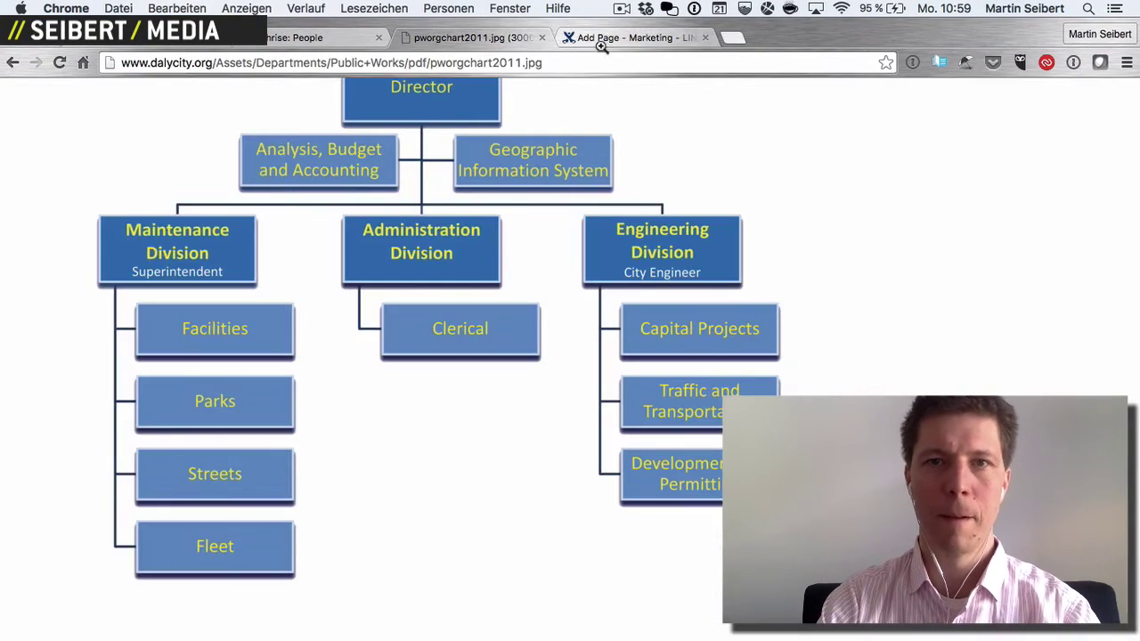
{"action": "left_click", "coordinate": [634, 40]}
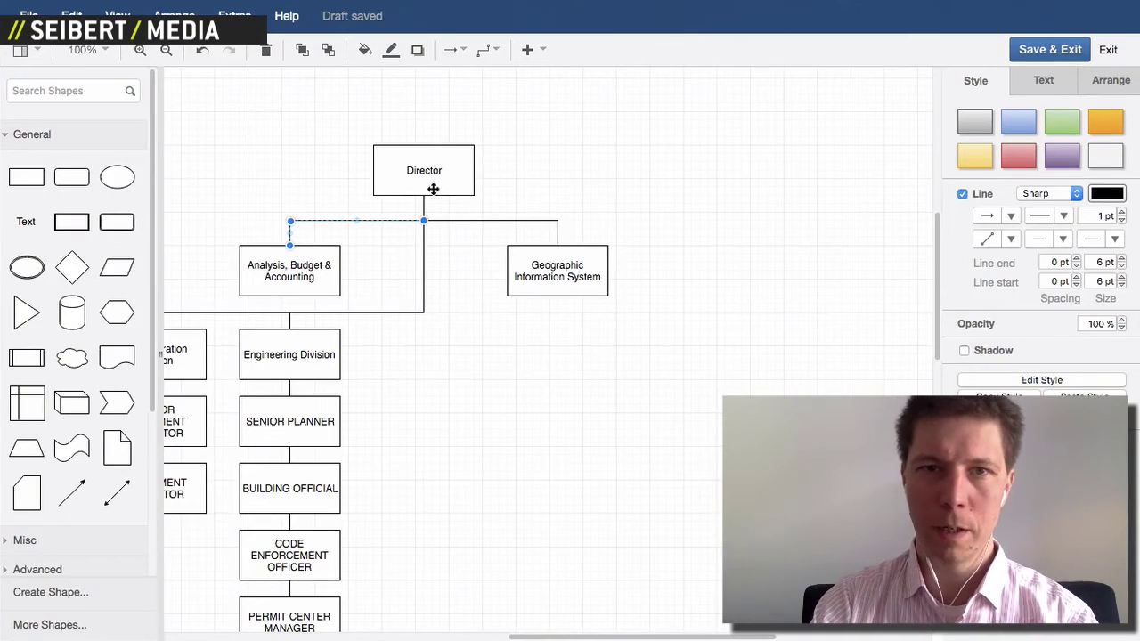
{"action": "left_click", "coordinate": [431, 185]}
Fill Director, Geographic Information System and Analysis, Budget & Accounting blue
{"action": "left_click", "coordinate": [1024, 125]}
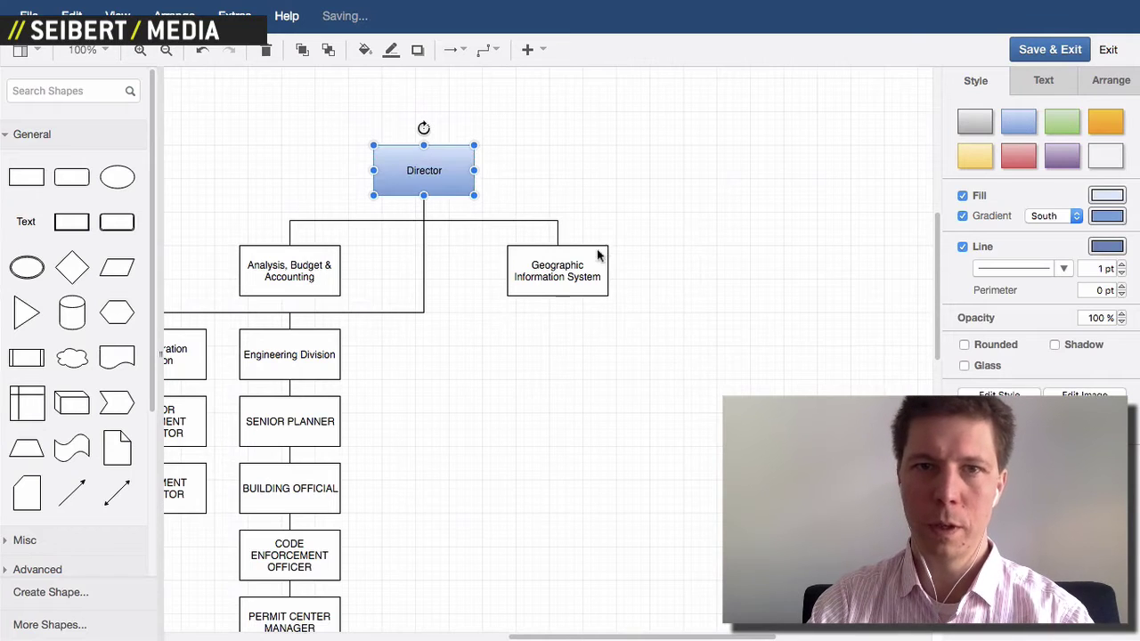
{"action": "left_click", "coordinate": [579, 264]}
{"action": "left_click", "coordinate": [1011, 118]}
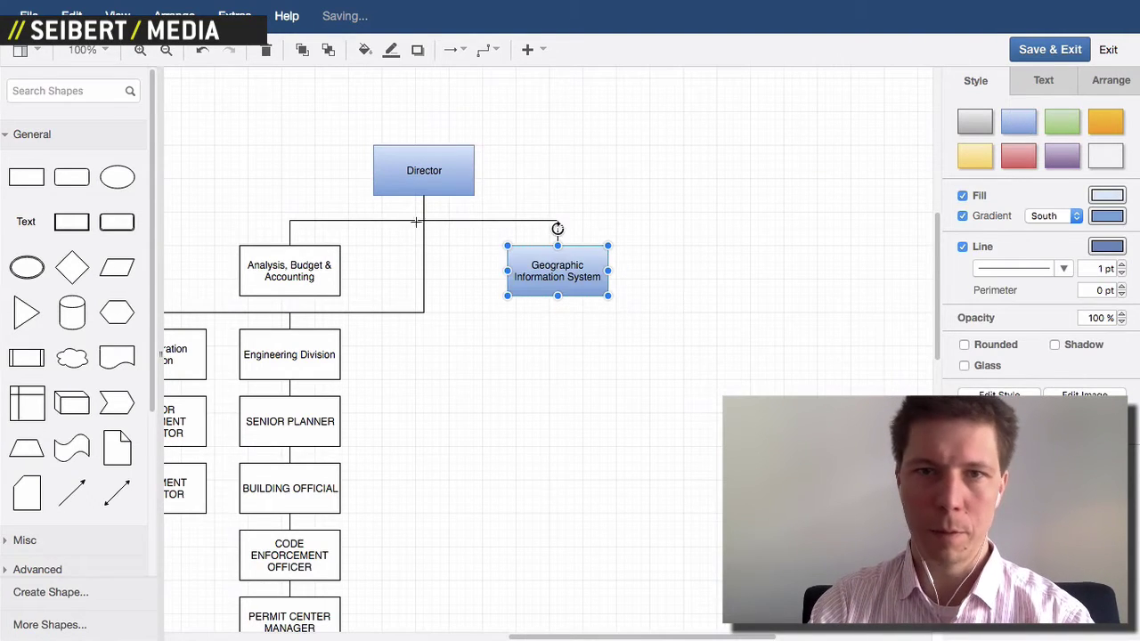
{"action": "left_click", "coordinate": [258, 276]}
{"action": "left_click", "coordinate": [1018, 125]}
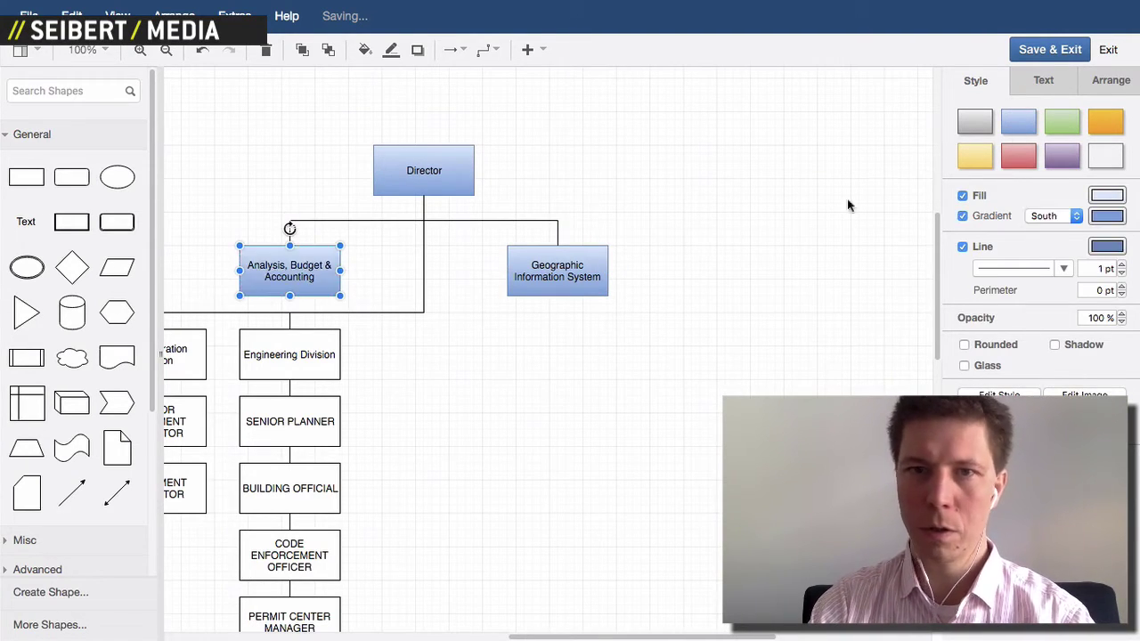
Fill the Maintenance, Administration and Engineering Division boxes orange
{"action": "scroll", "coordinate": [626, 307], "scroll_direction": "left", "scroll_amount": 8}
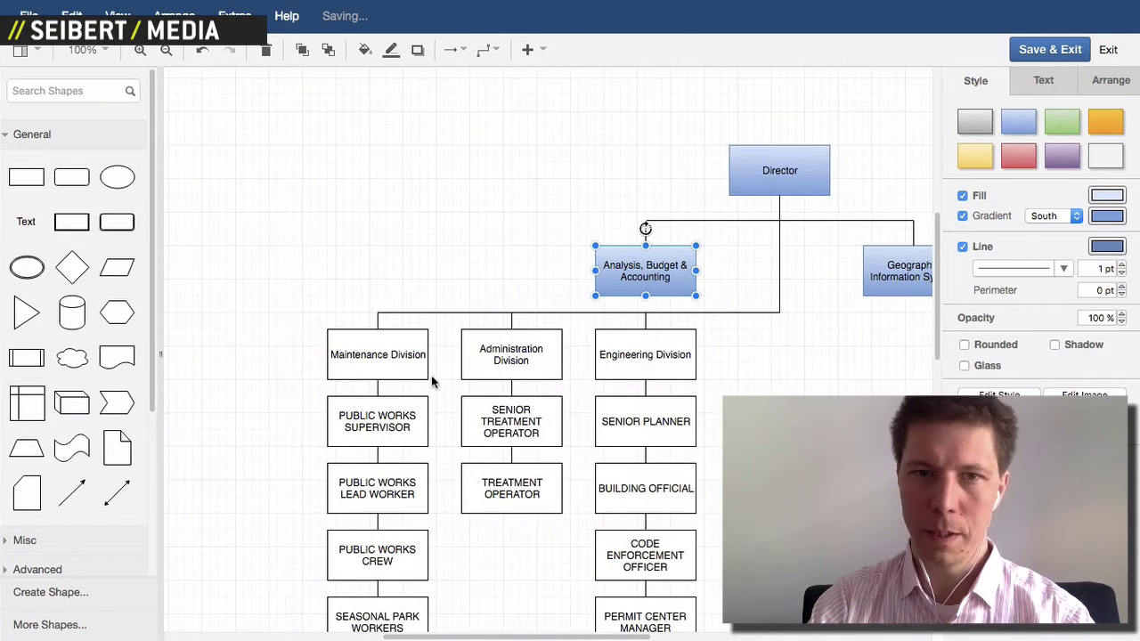
{"action": "left_click", "coordinate": [394, 358]}
{"action": "left_click", "coordinate": [1097, 127]}
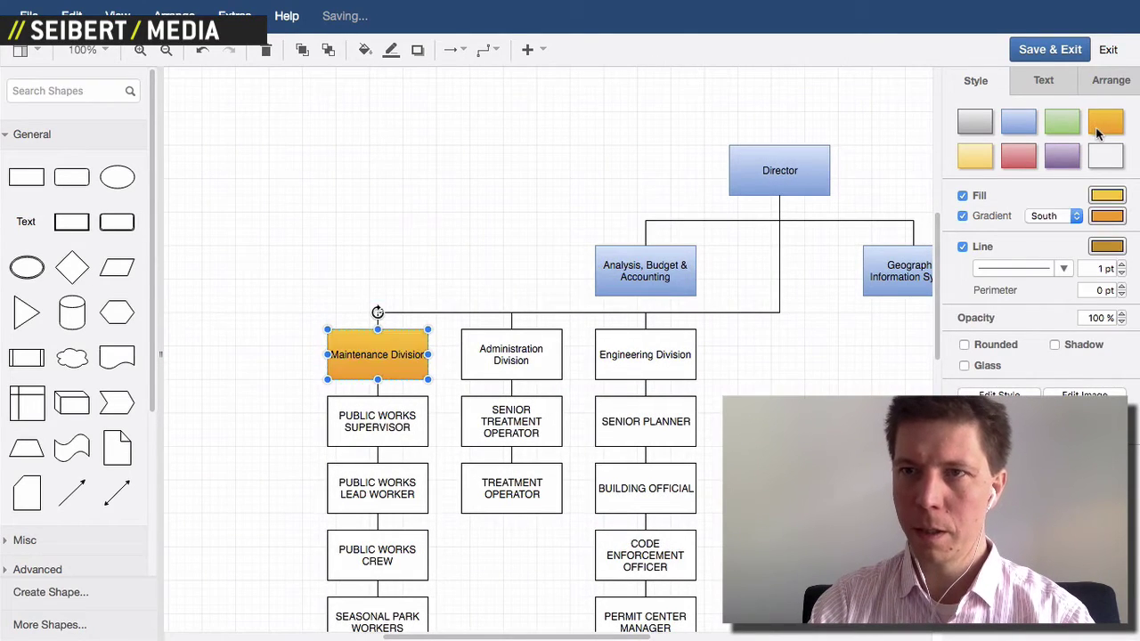
{"action": "left_click", "coordinate": [550, 356]}
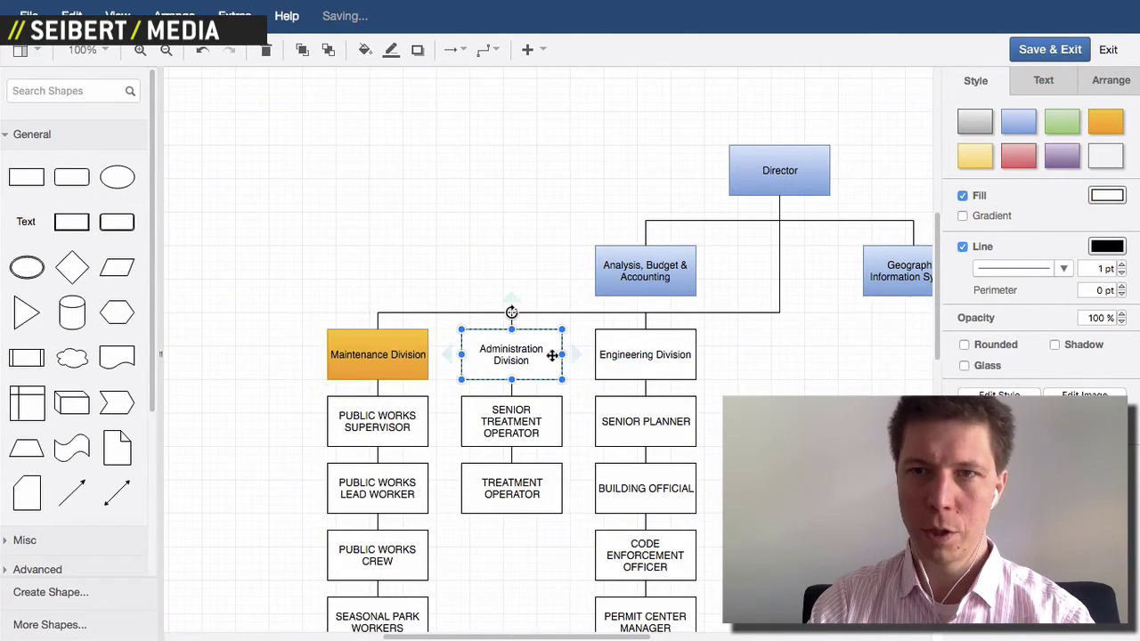
{"action": "left_click", "coordinate": [1101, 133]}
{"action": "left_click", "coordinate": [626, 352]}
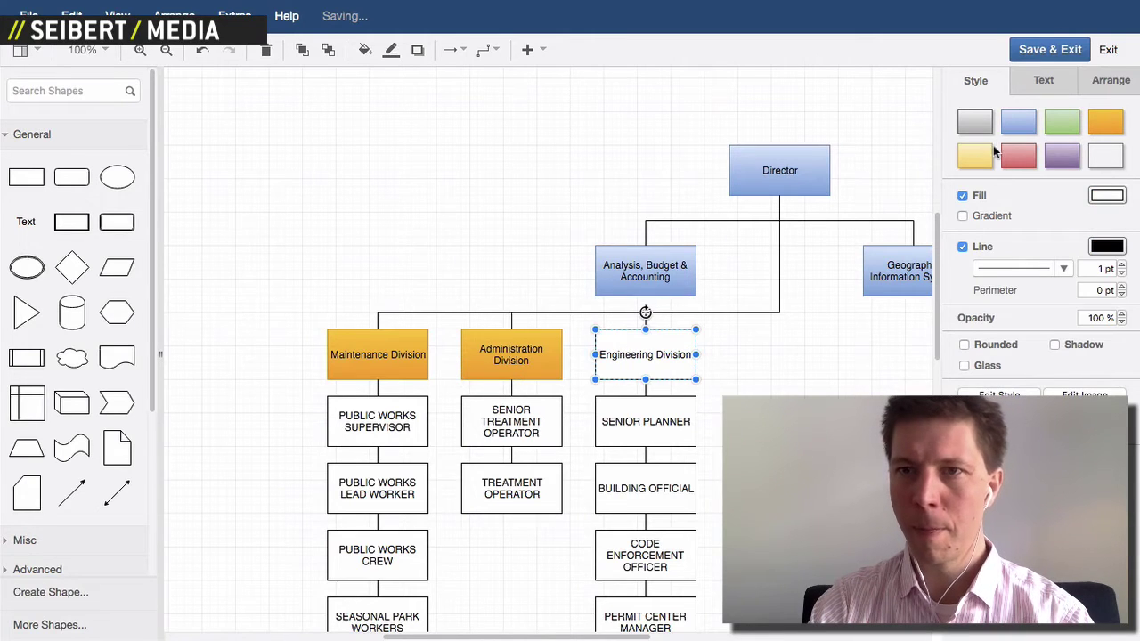
{"action": "left_click", "coordinate": [1100, 132]}
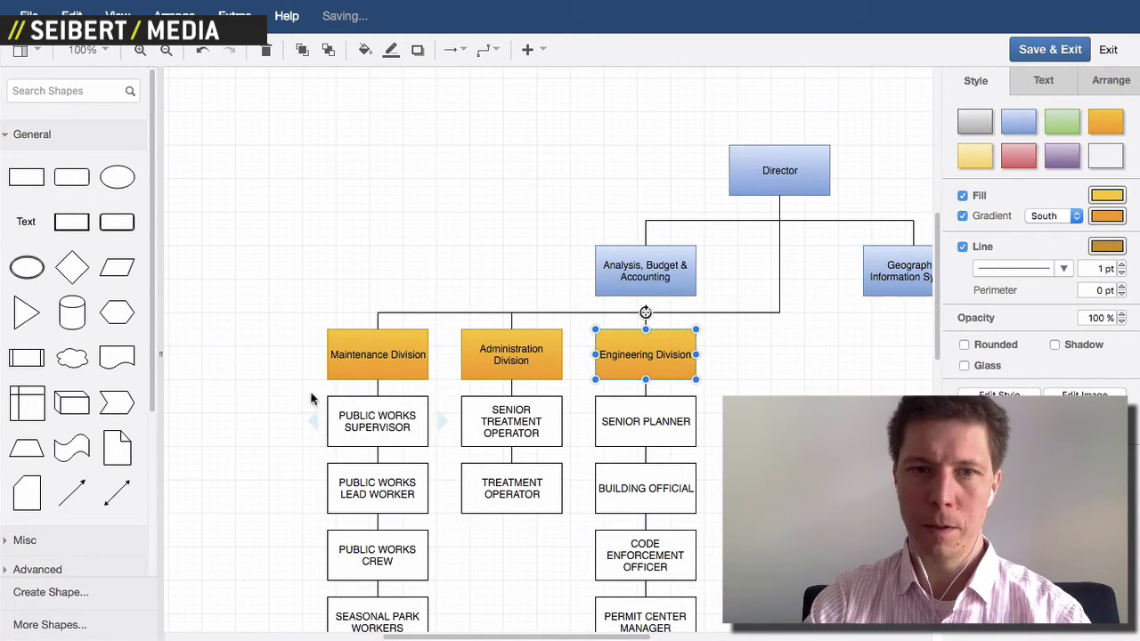
Fill all the job-title boxes under the divisions yellow
{"action": "left_click_drag", "start_coordinate": [310, 393], "coordinate": [717, 616]}
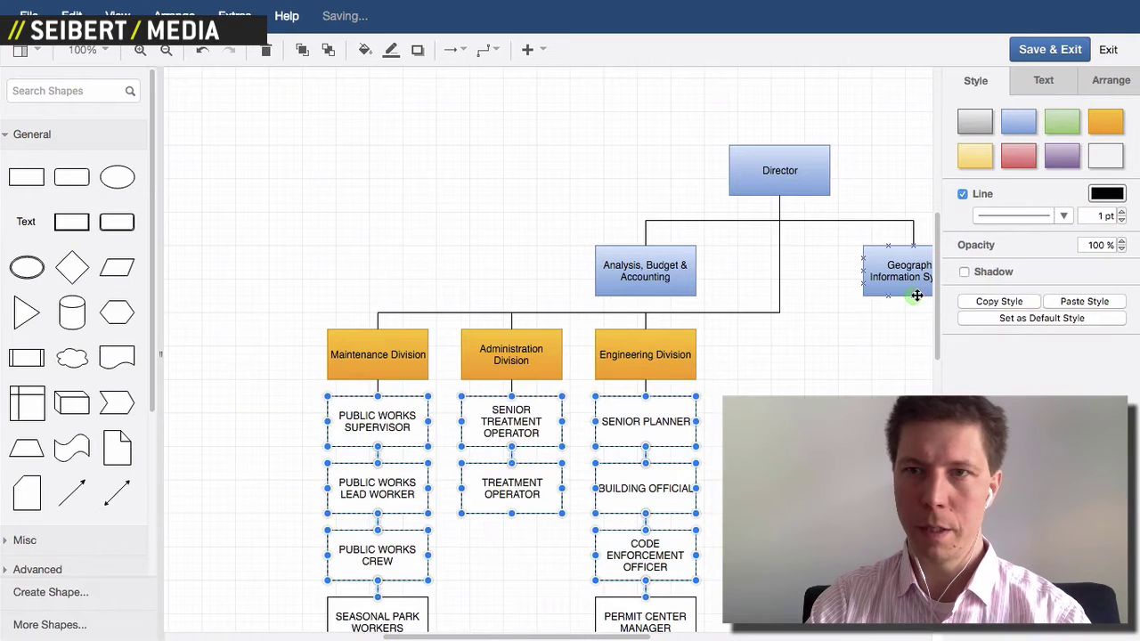
{"action": "left_click", "coordinate": [978, 160]}
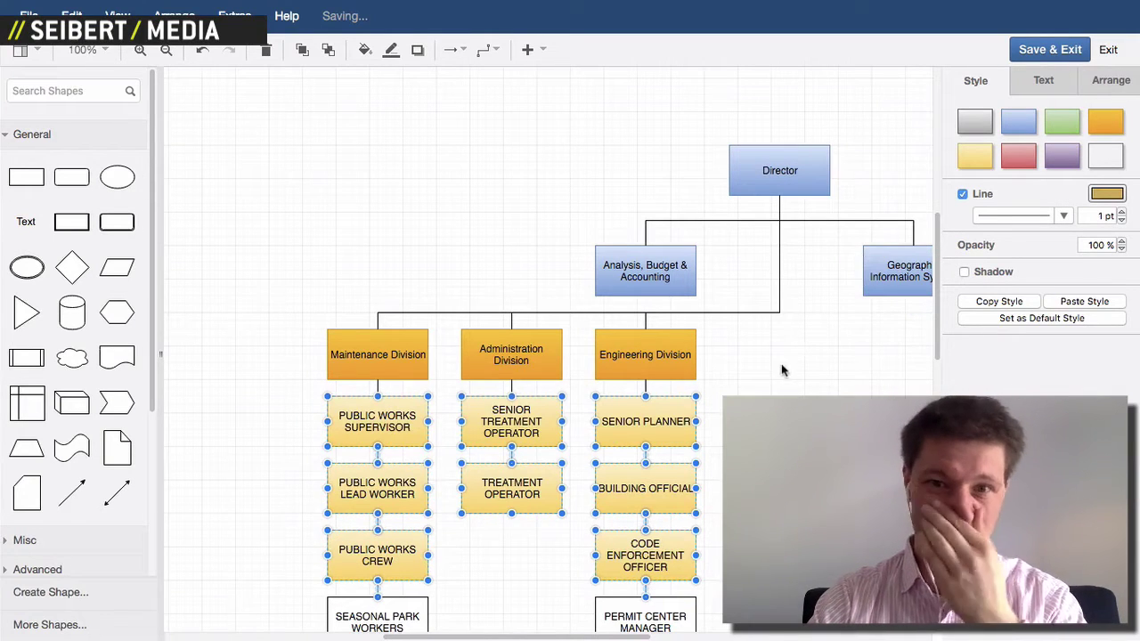
{"action": "scroll", "coordinate": [719, 523], "scroll_direction": "down", "scroll_amount": 6}
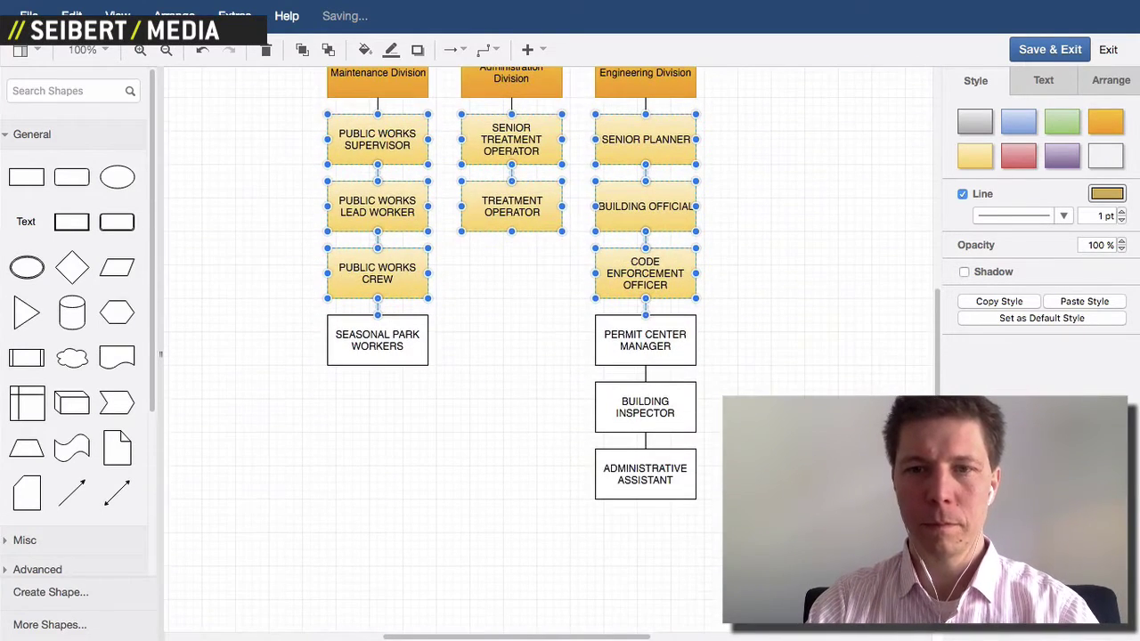
{"action": "left_click_drag", "start_coordinate": [721, 523], "coordinate": [297, 304]}
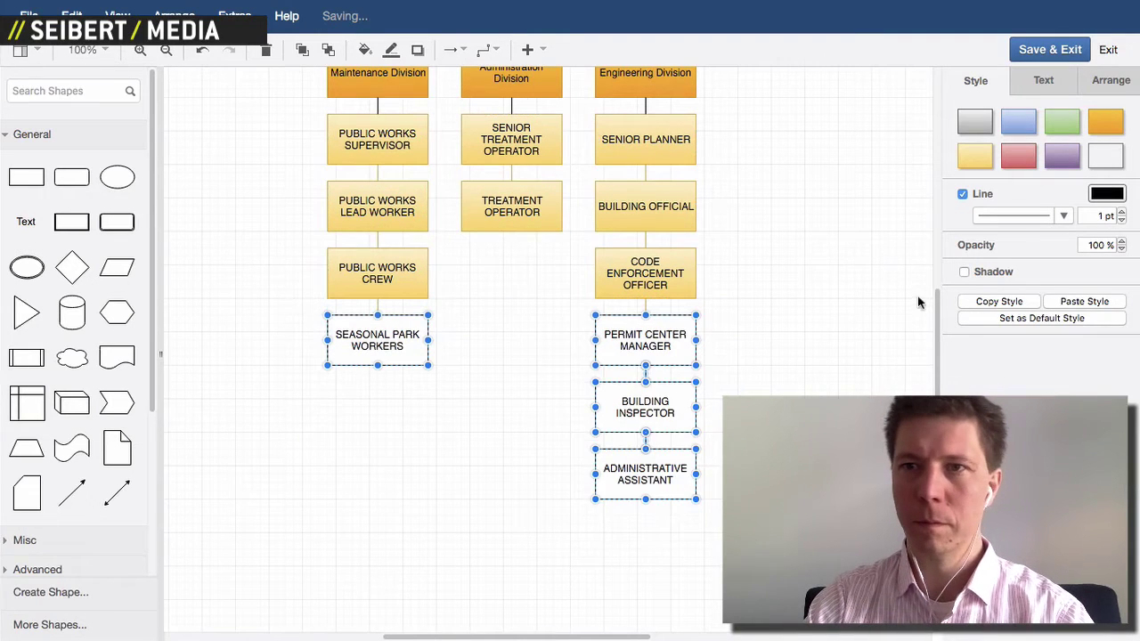
{"action": "left_click", "coordinate": [962, 161]}
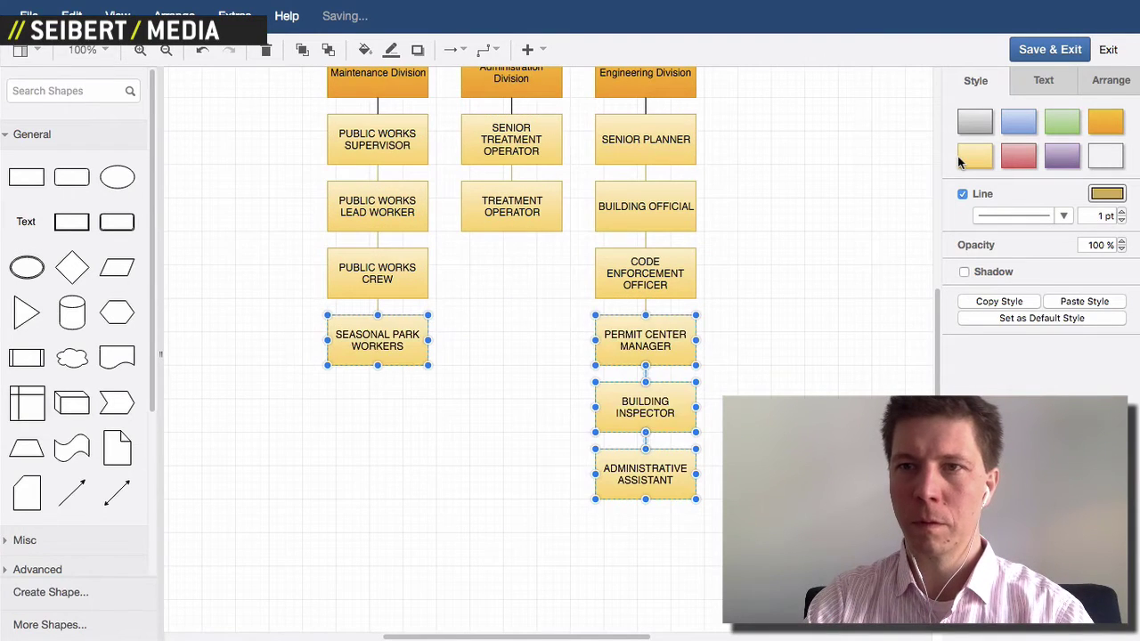
Save the diagram as daly-city-org-chart and exit the editor
{"action": "left_click", "coordinate": [1051, 49]}
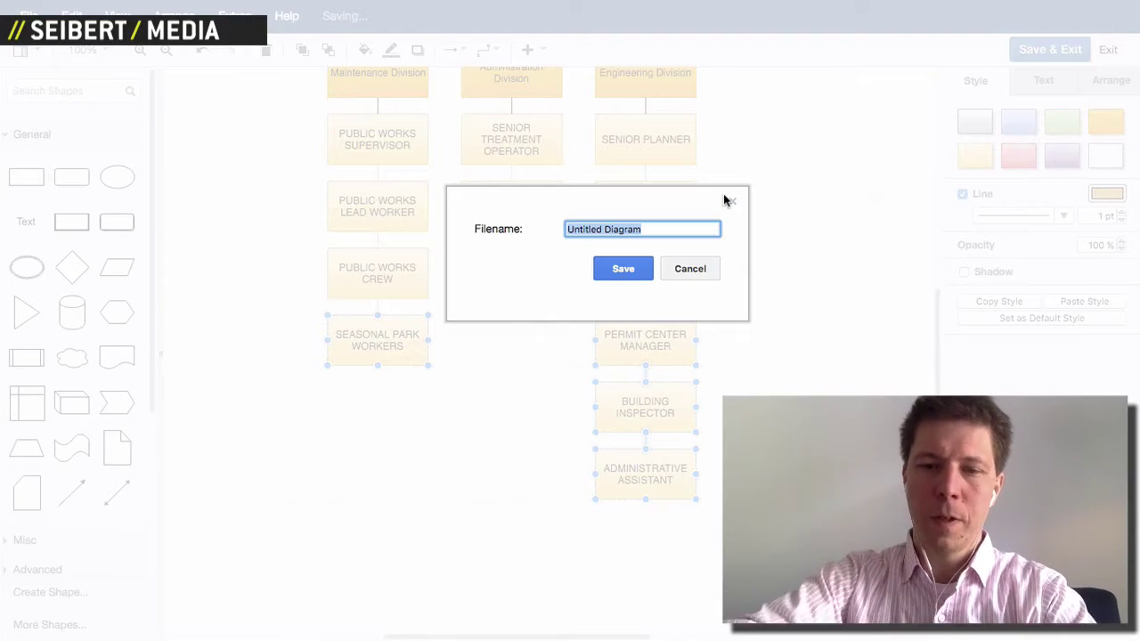
{"action": "type", "text": "daly-city-org"}
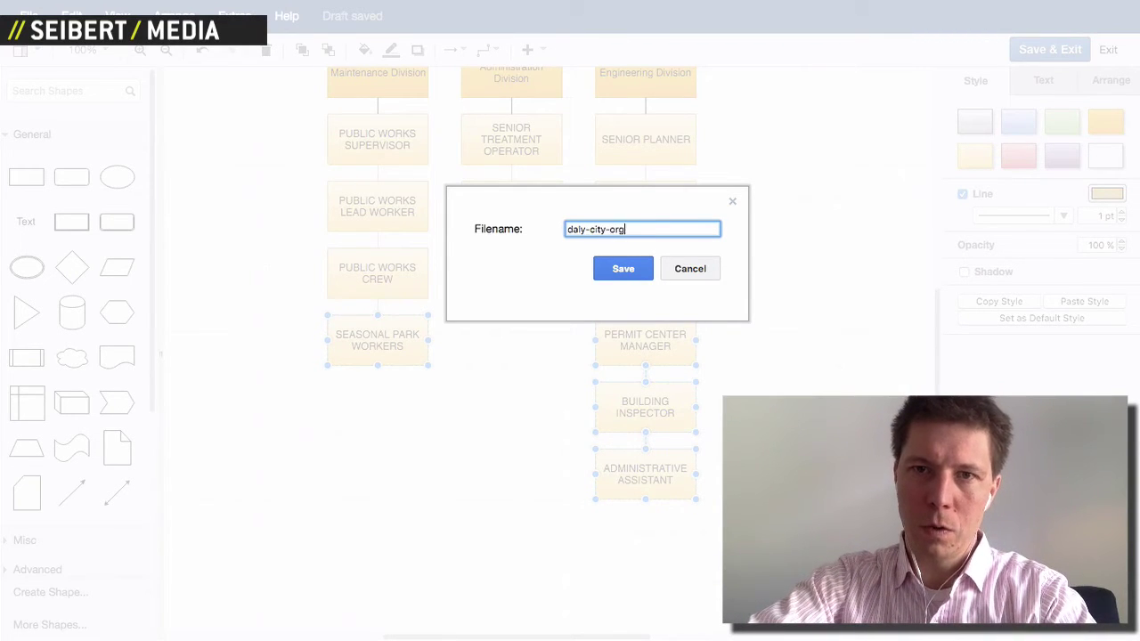
{"action": "type", "text": "-chart"}
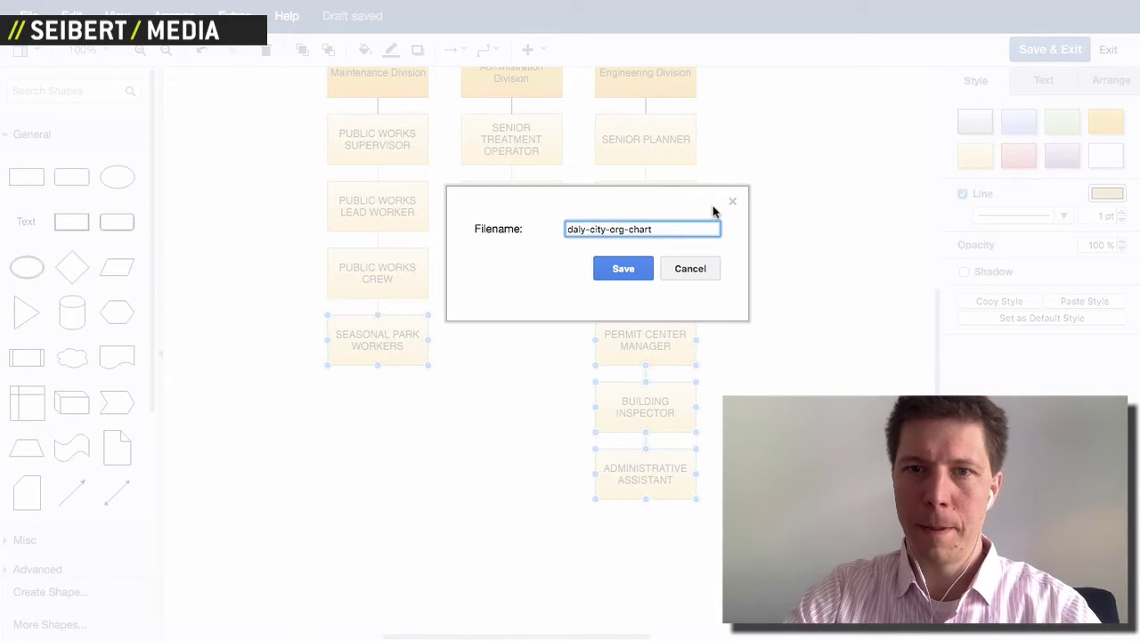
{"action": "left_click", "coordinate": [624, 268]}
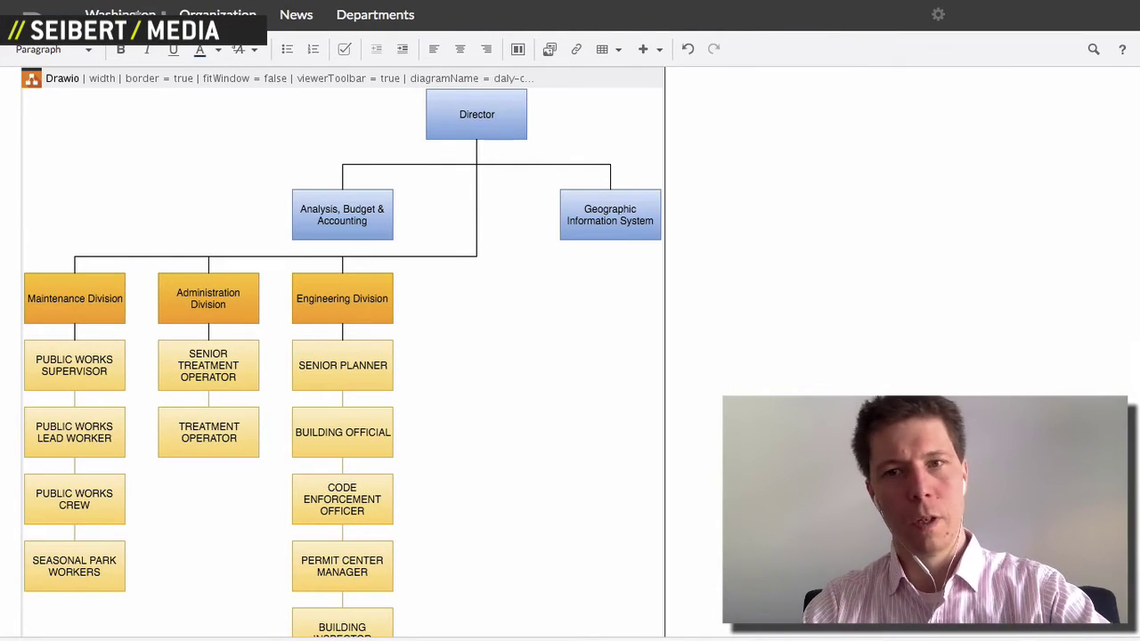
Try publishing the untitled page, then enter the page title 'Daly City Org Chart'
{"action": "key", "text": "ctrl+s"}
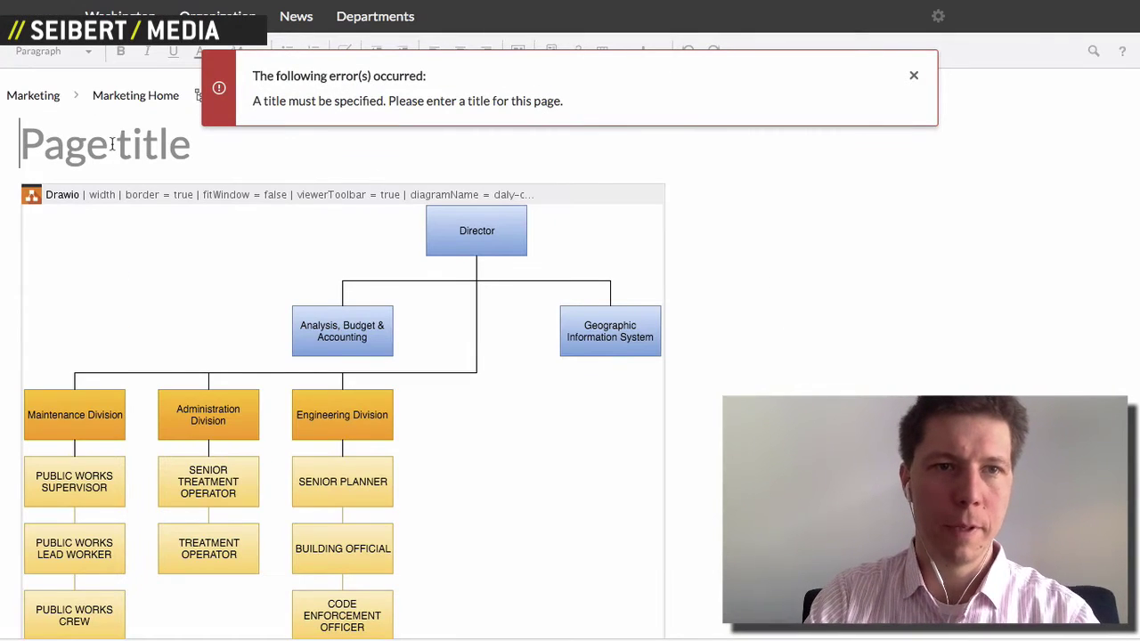
{"action": "left_click", "coordinate": [112, 144]}
{"action": "type", "text": "Da"}
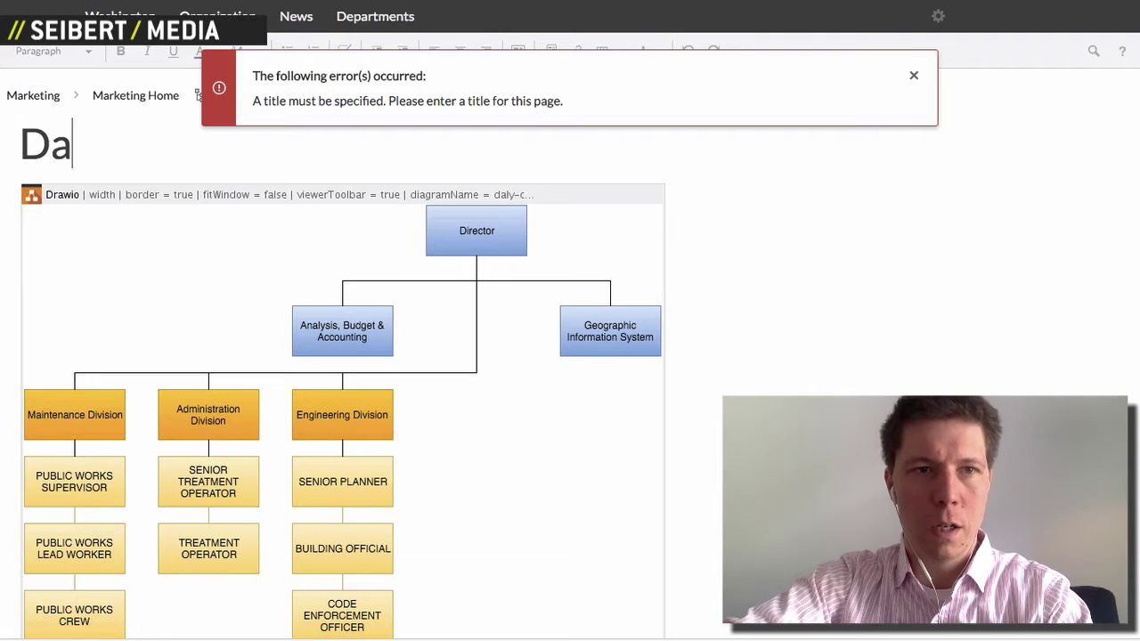
{"action": "type", "text": "ly City "}
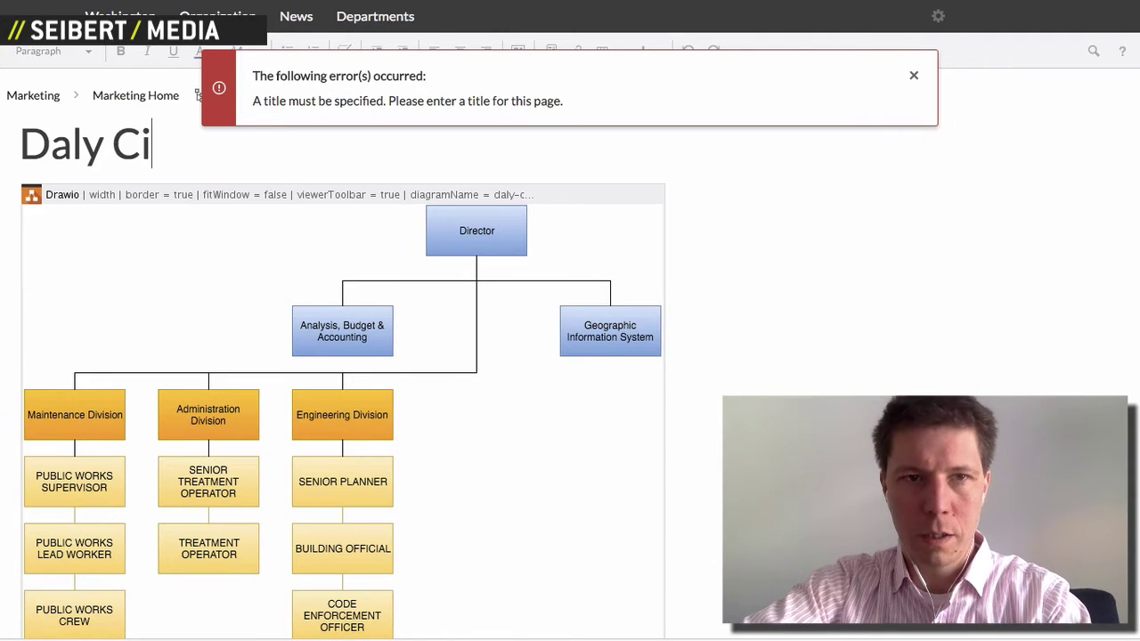
{"action": "type", "text": "Org Chart"}
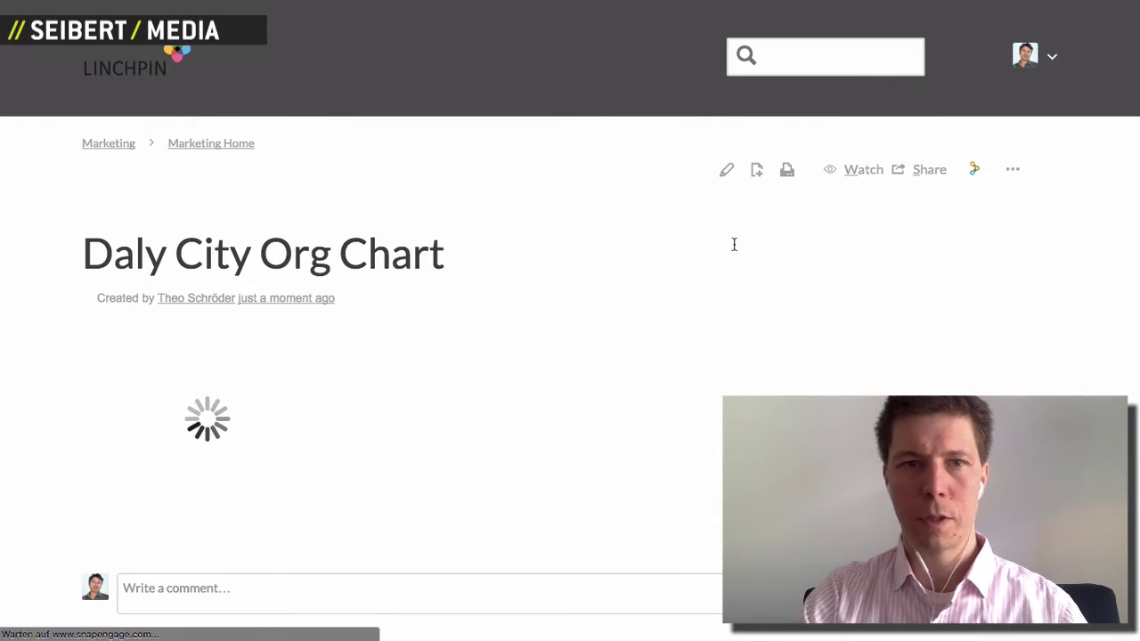
{"action": "scroll", "coordinate": [686, 367], "scroll_direction": "down", "scroll_amount": 3}
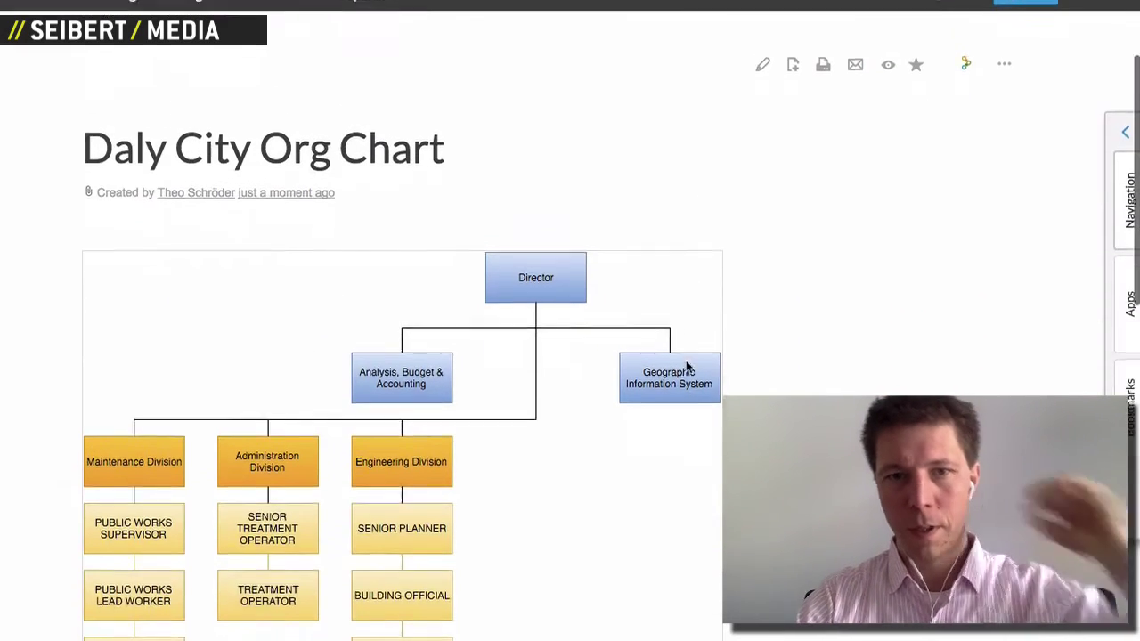
{"action": "scroll", "coordinate": [686, 367], "scroll_direction": "up", "scroll_amount": 1}
{"action": "scroll", "coordinate": [686, 366], "scroll_direction": "up", "scroll_amount": 2}
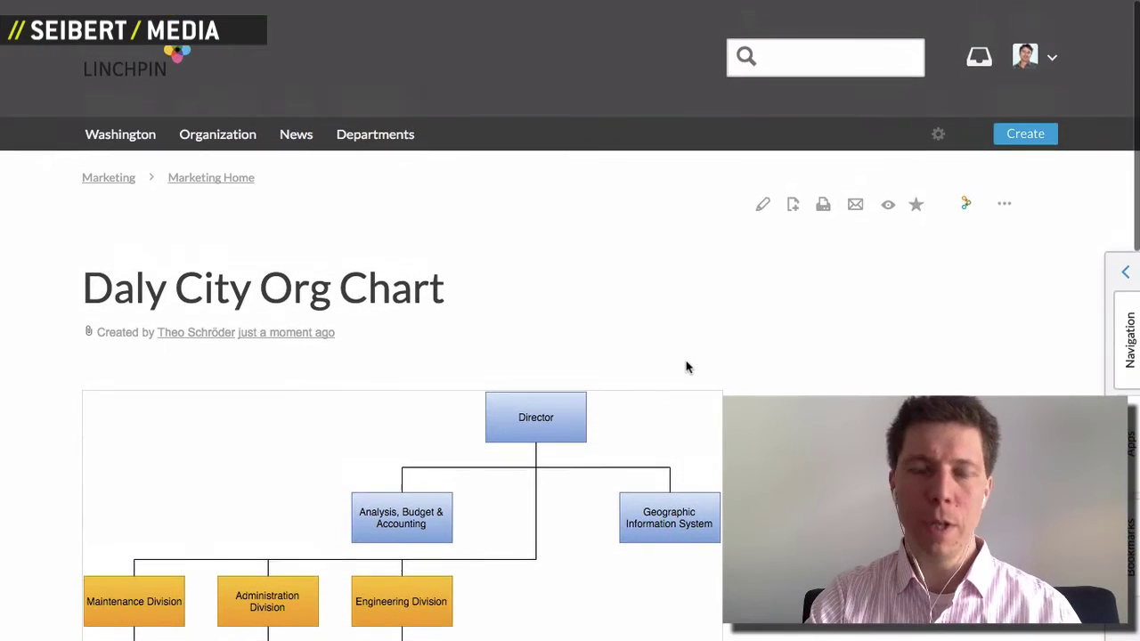
{"action": "mouse_move", "coordinate": [585, 7]}
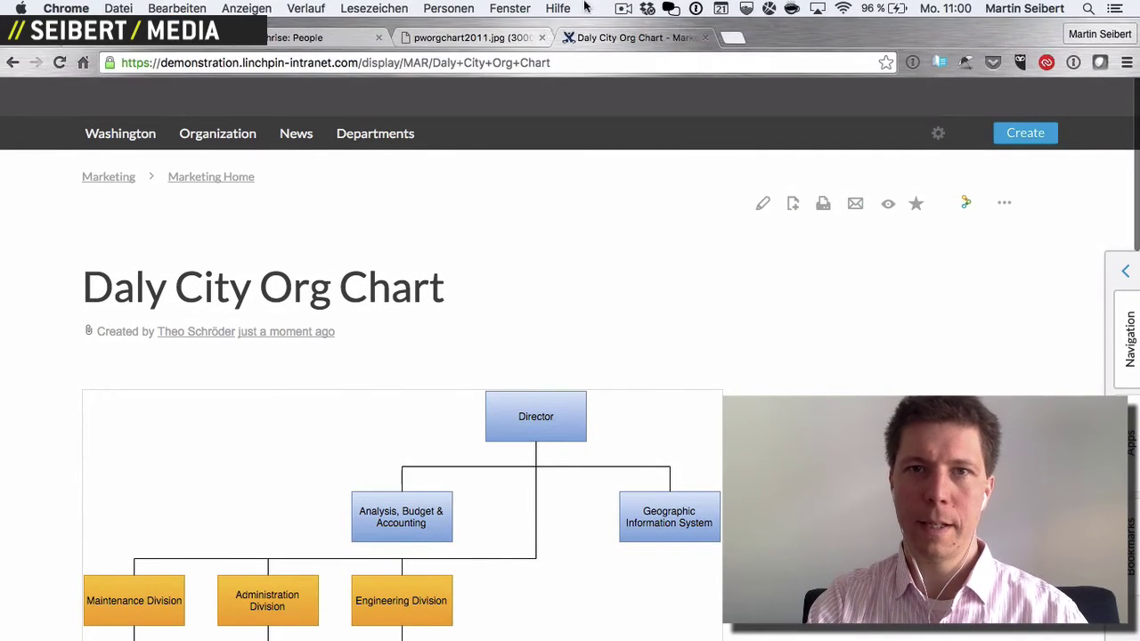
{"action": "left_click", "coordinate": [496, 37]}
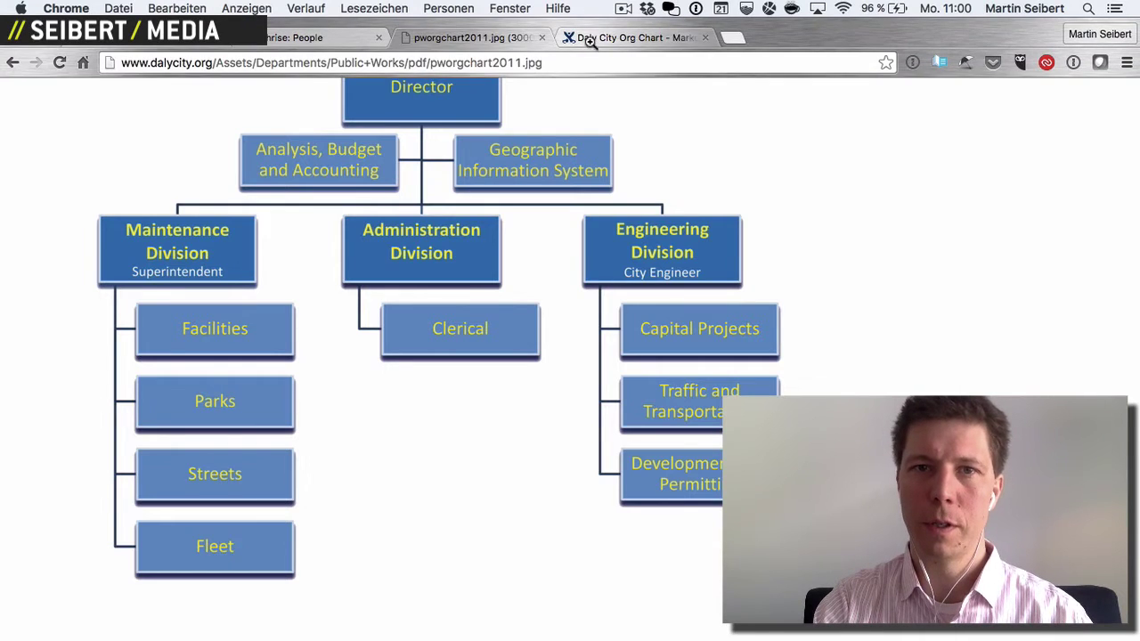
{"action": "left_click", "coordinate": [588, 43]}
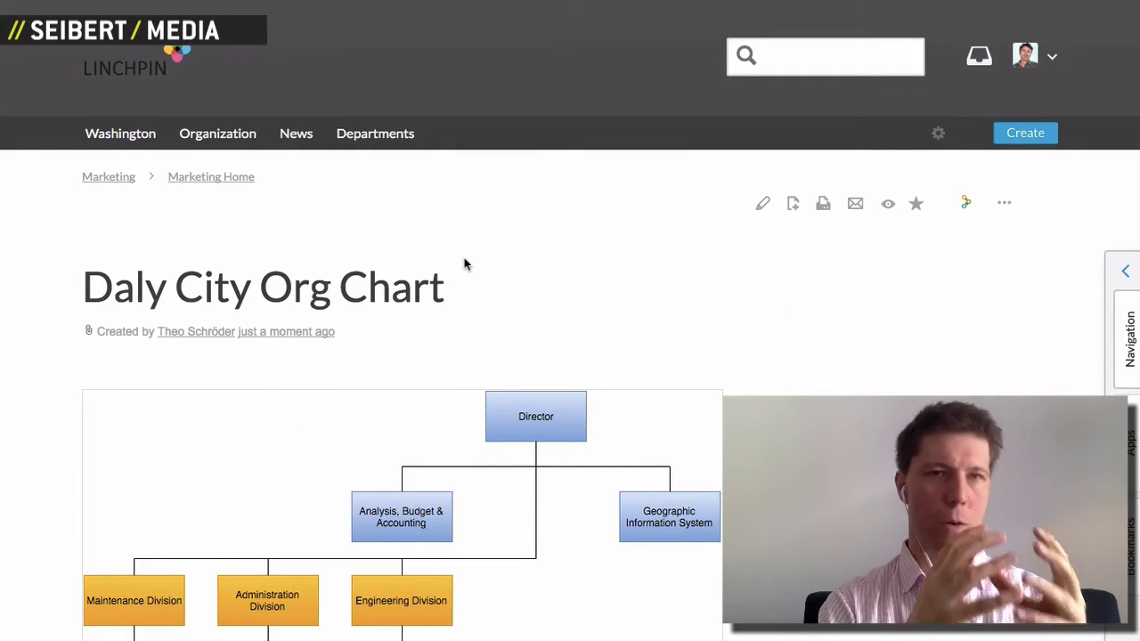